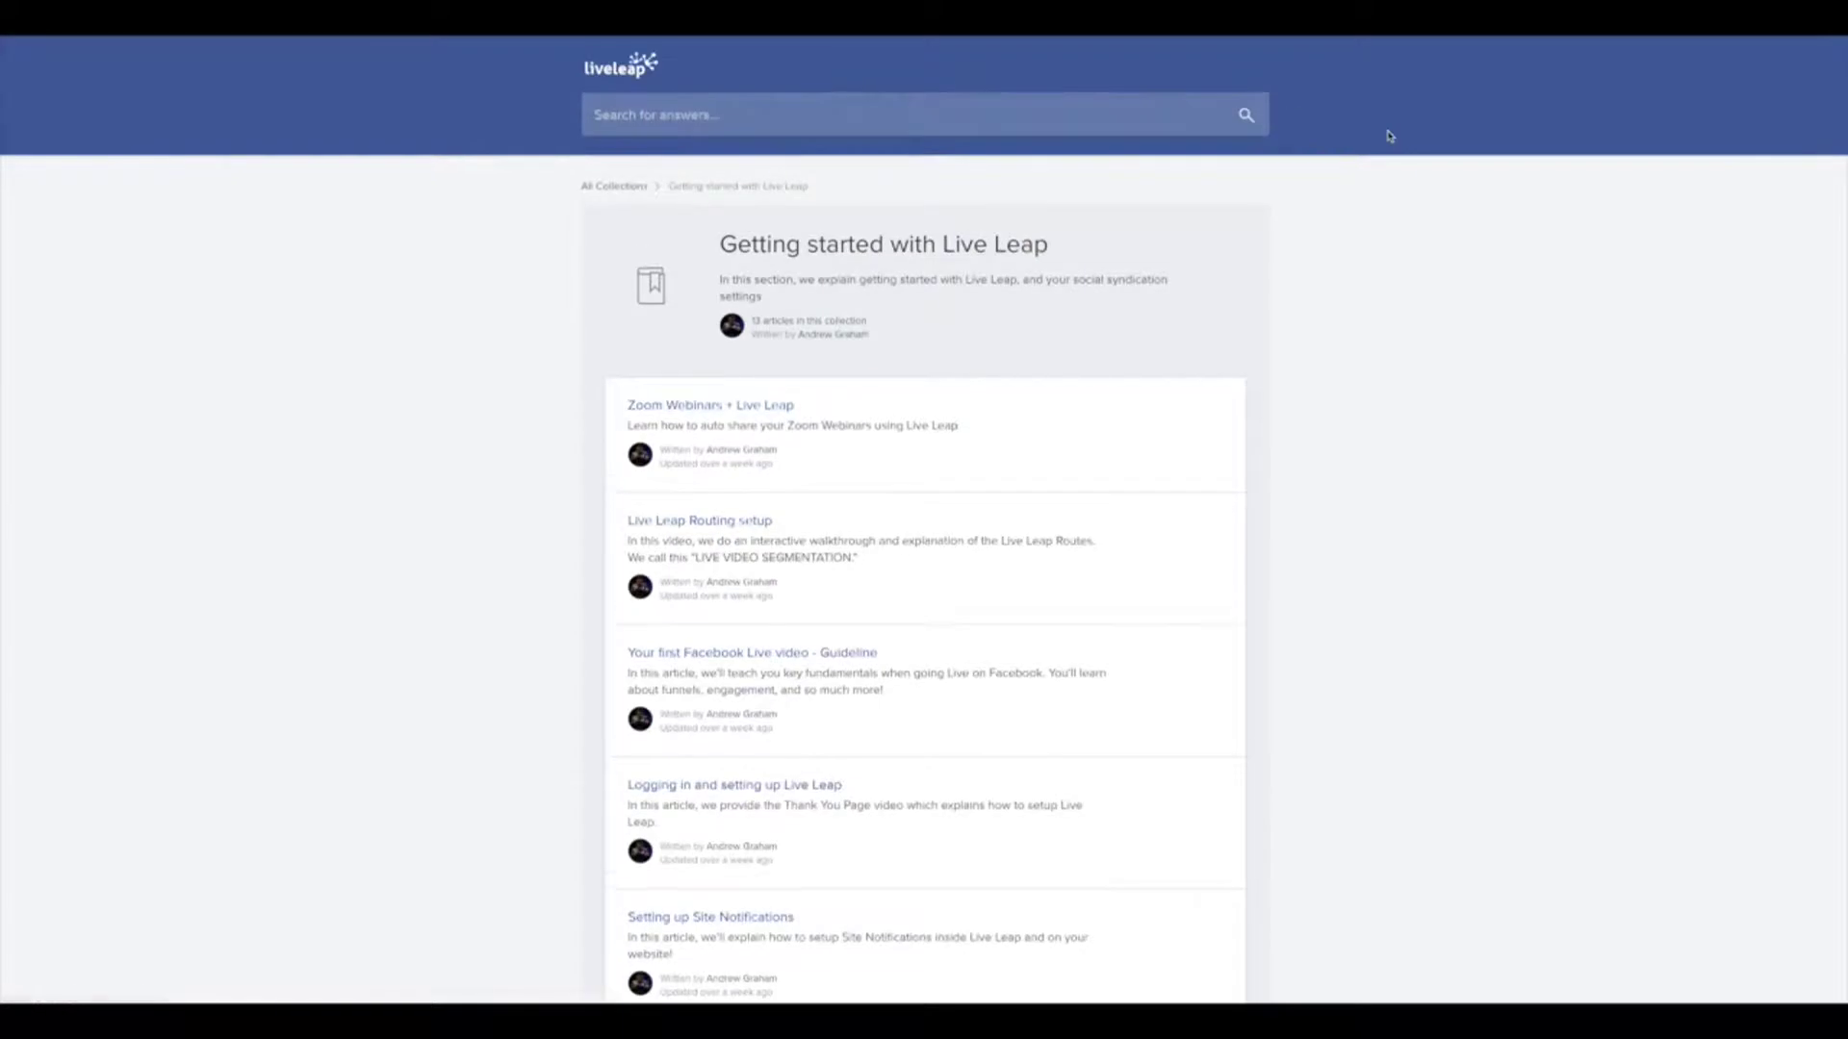
Step: Look through the articles in the Getting started with Live Leap collection
scroll(1460, 578, "down", 3)
scroll(1460, 577, "down", 6)
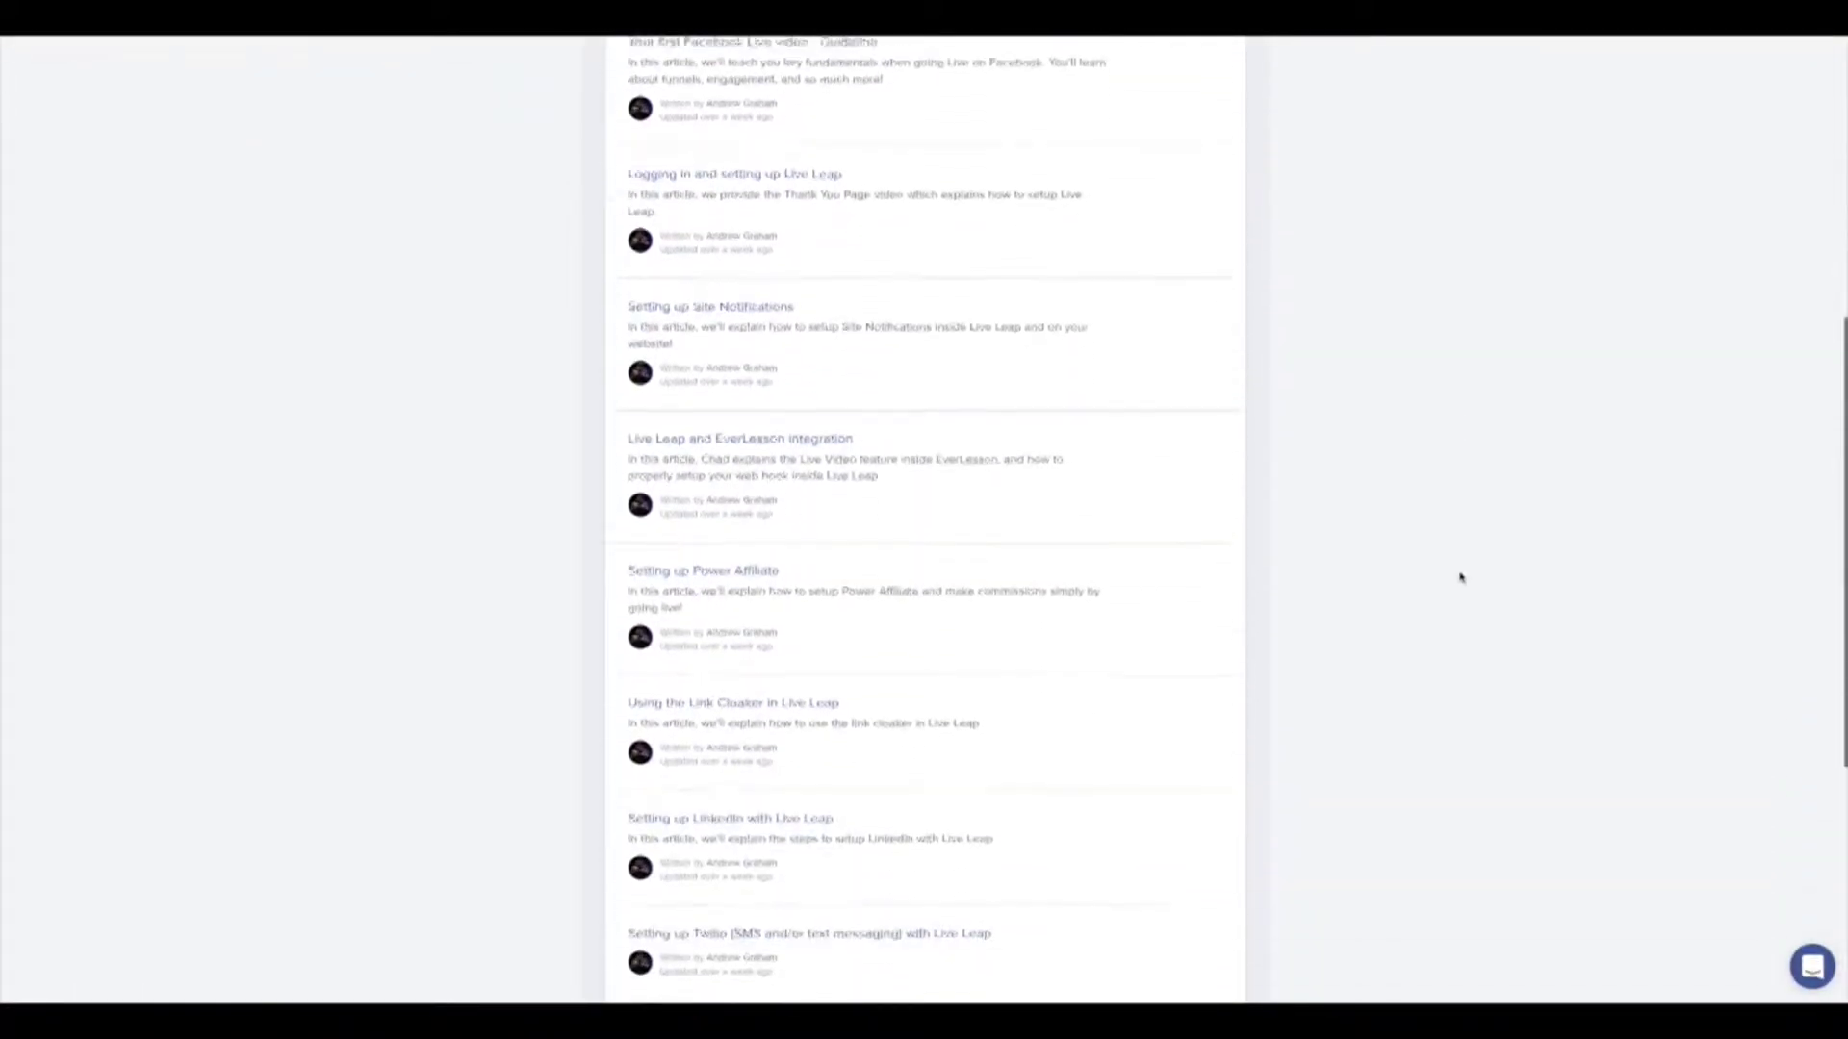
scroll(1458, 575, "up", 10)
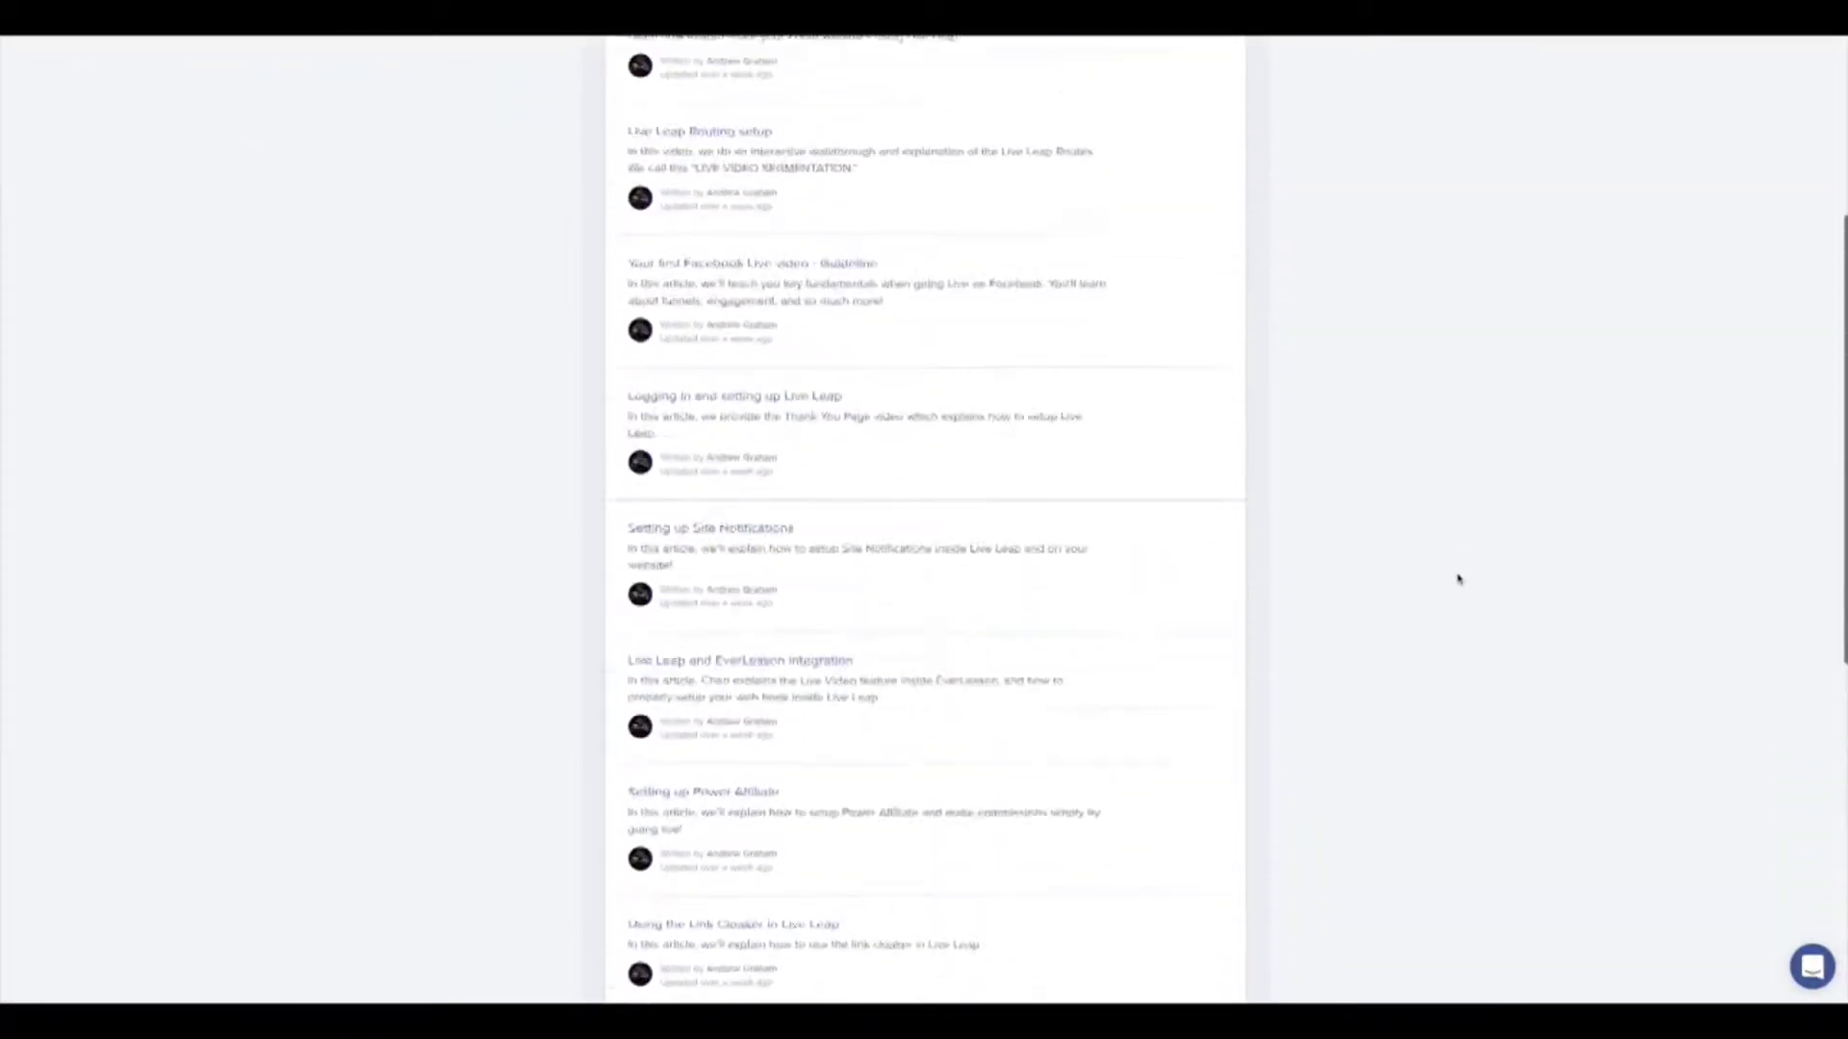
Step: Return to all collections, open LLCS (Live Leap Coaching Series) and browse its session articles
left_click(617, 186)
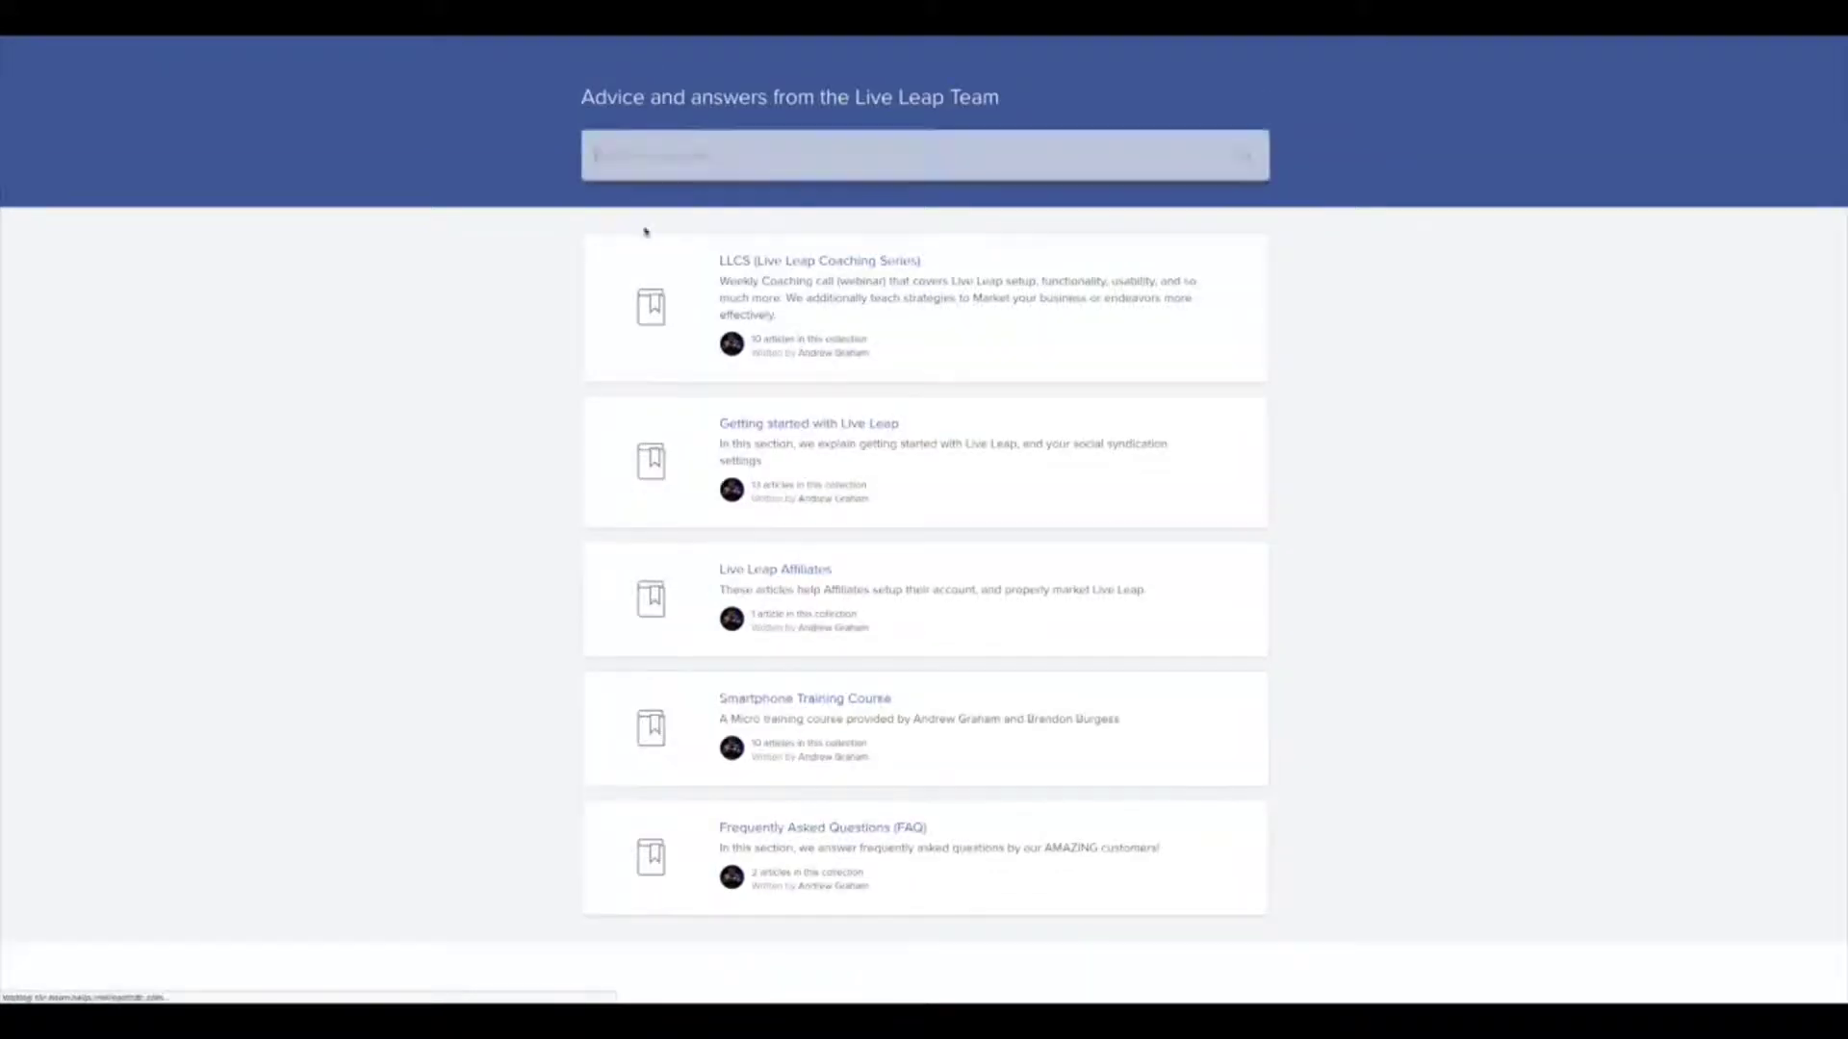
left_click(847, 280)
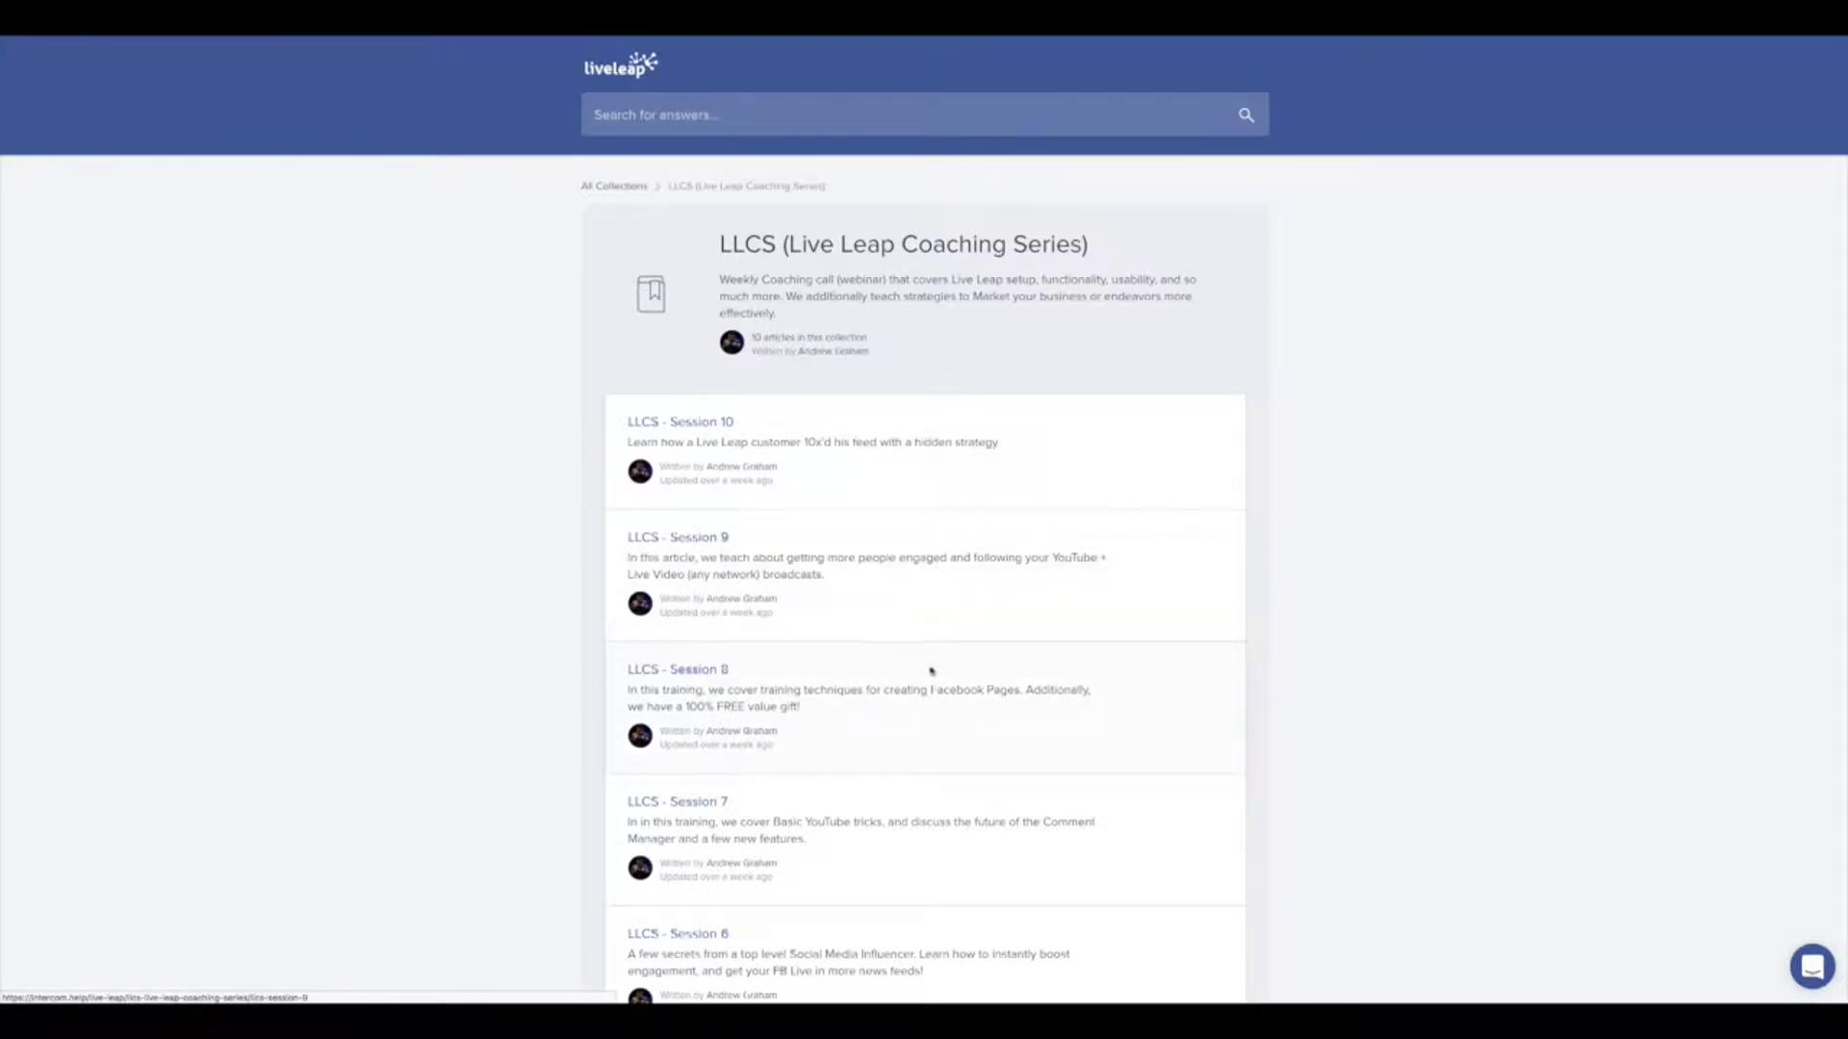
scroll(1048, 714, "down", 3)
scroll(1048, 714, "up", 1)
scroll(1048, 714, "down", 8)
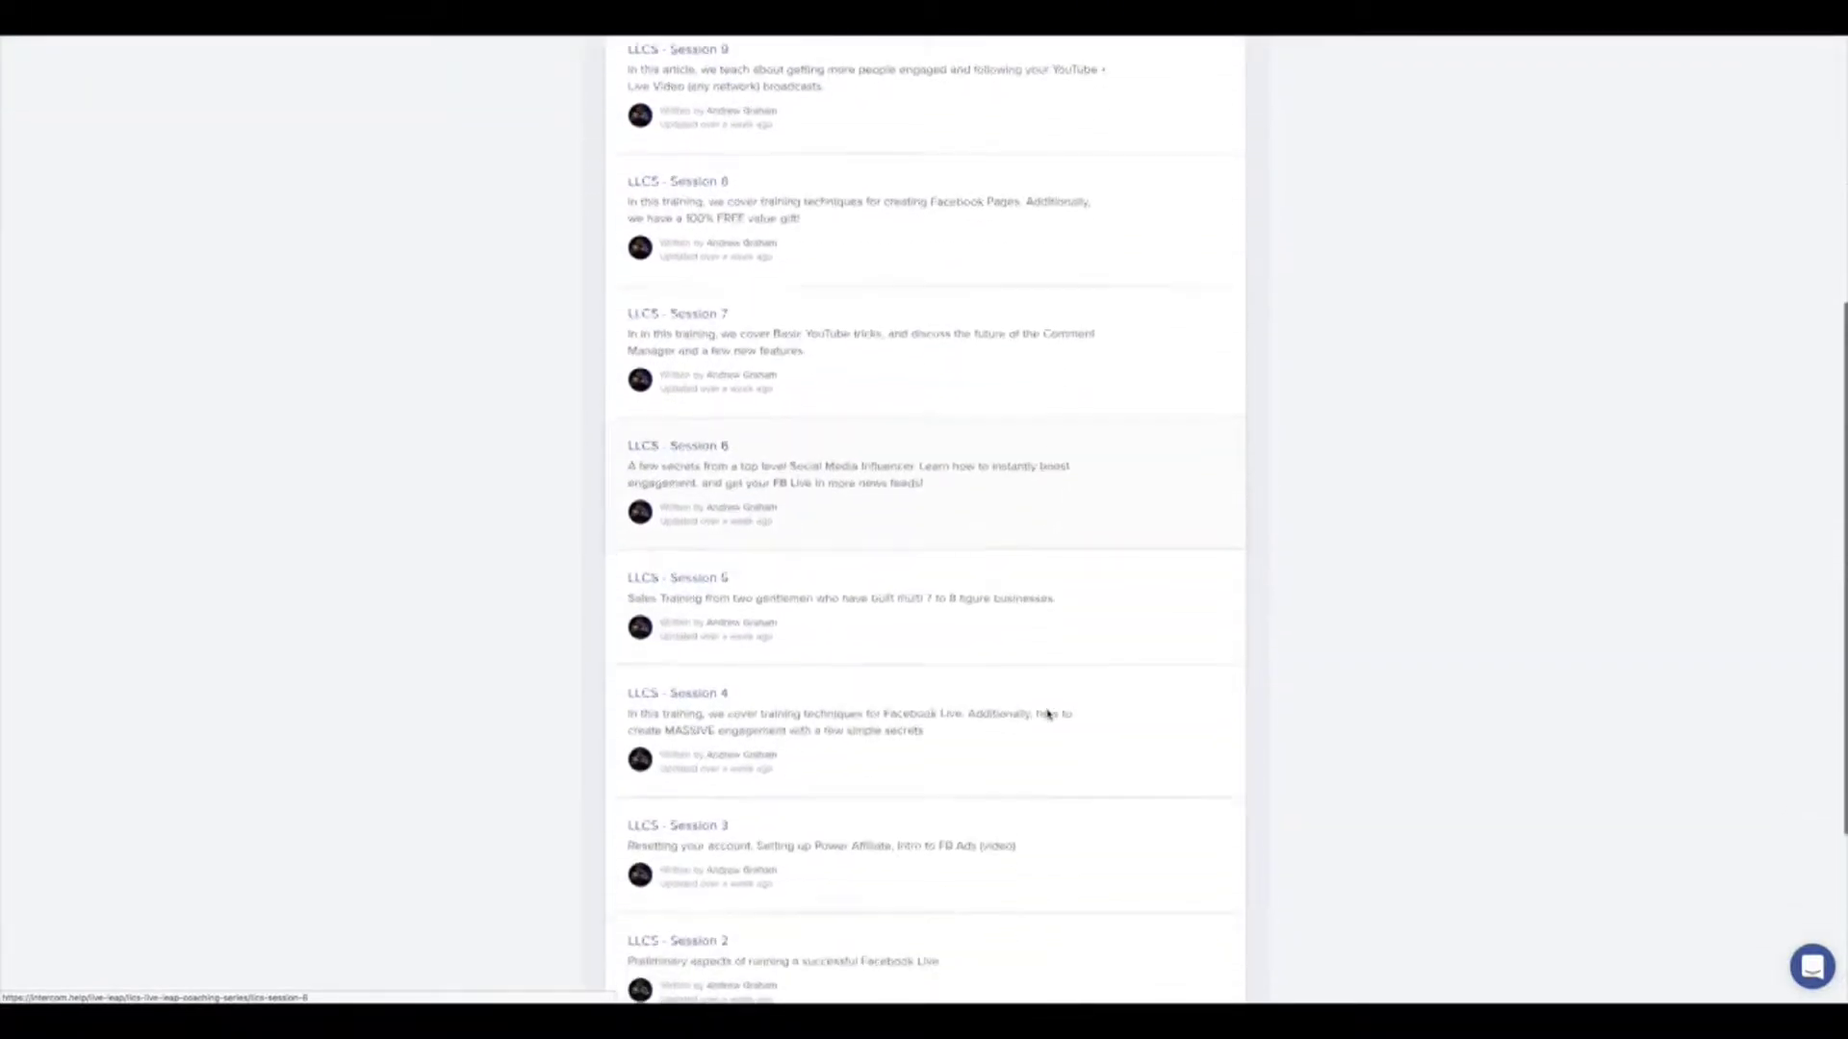
scroll(1048, 714, "up", 10)
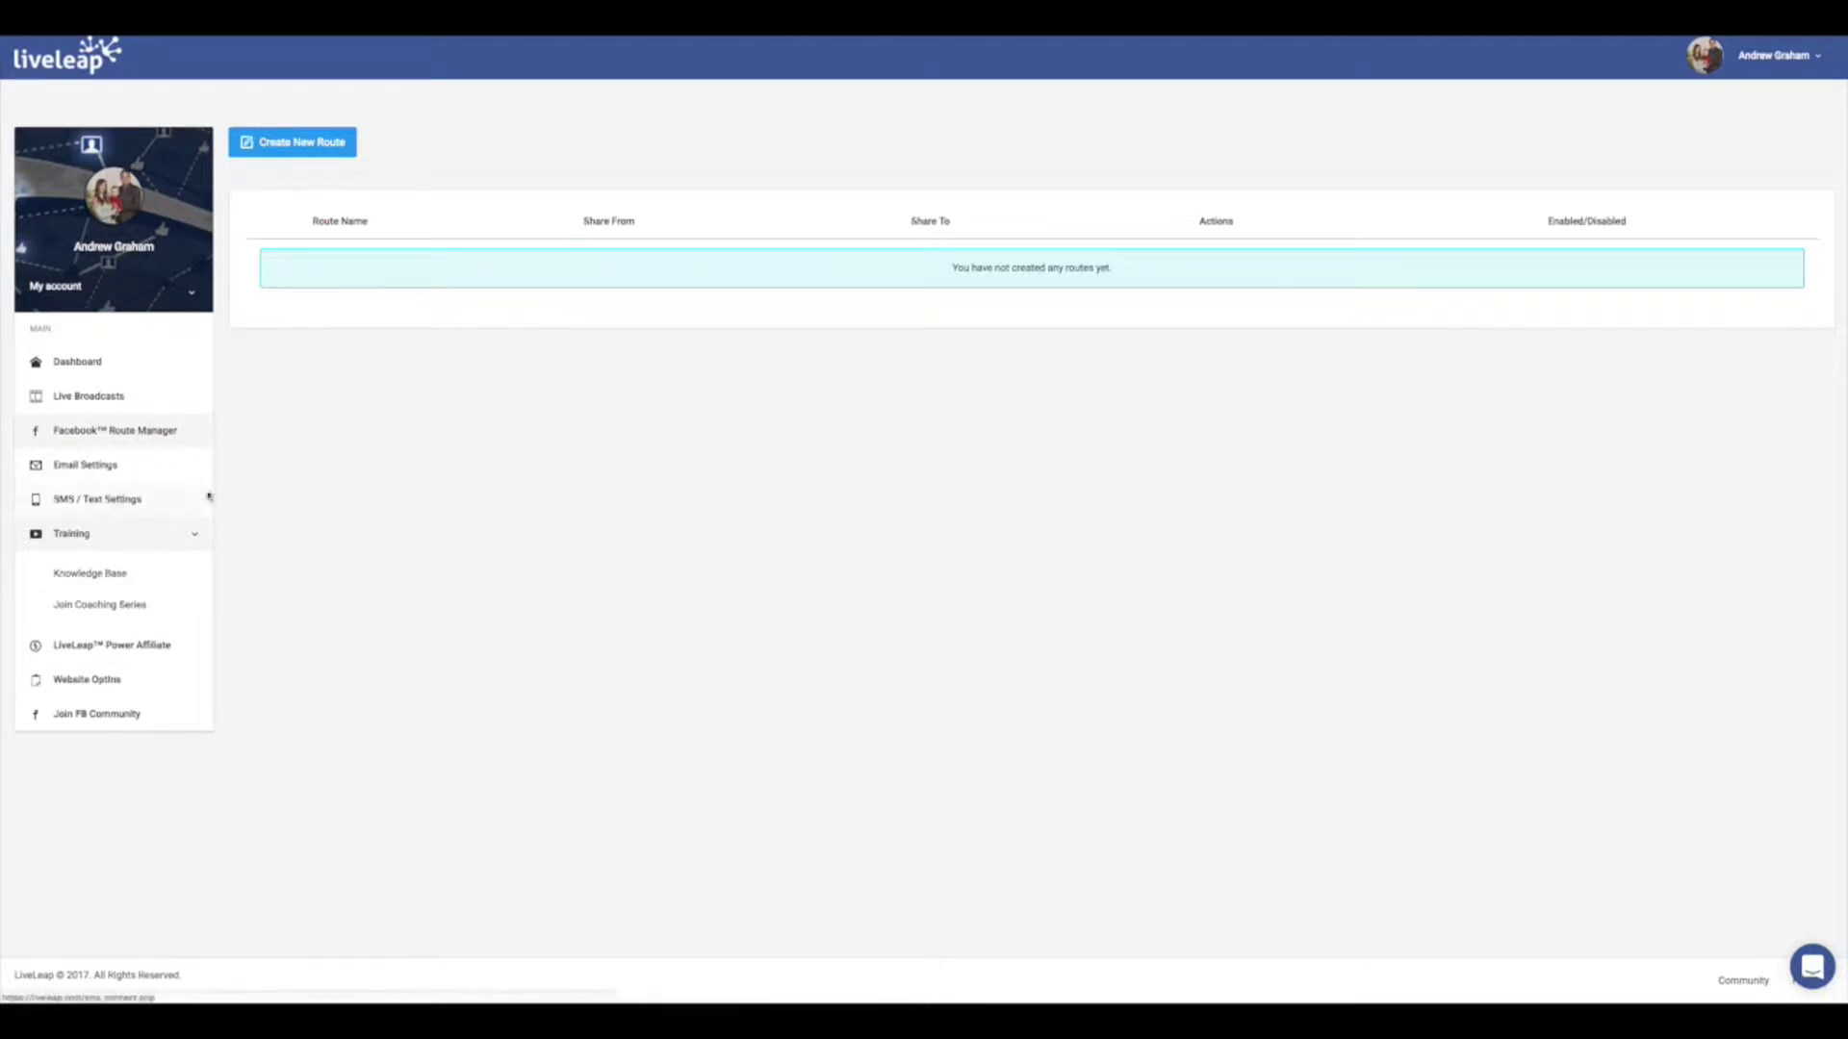
Step: Create a new route in the Facebook Route Manager and name it Facebook Live Training
left_click(154, 434)
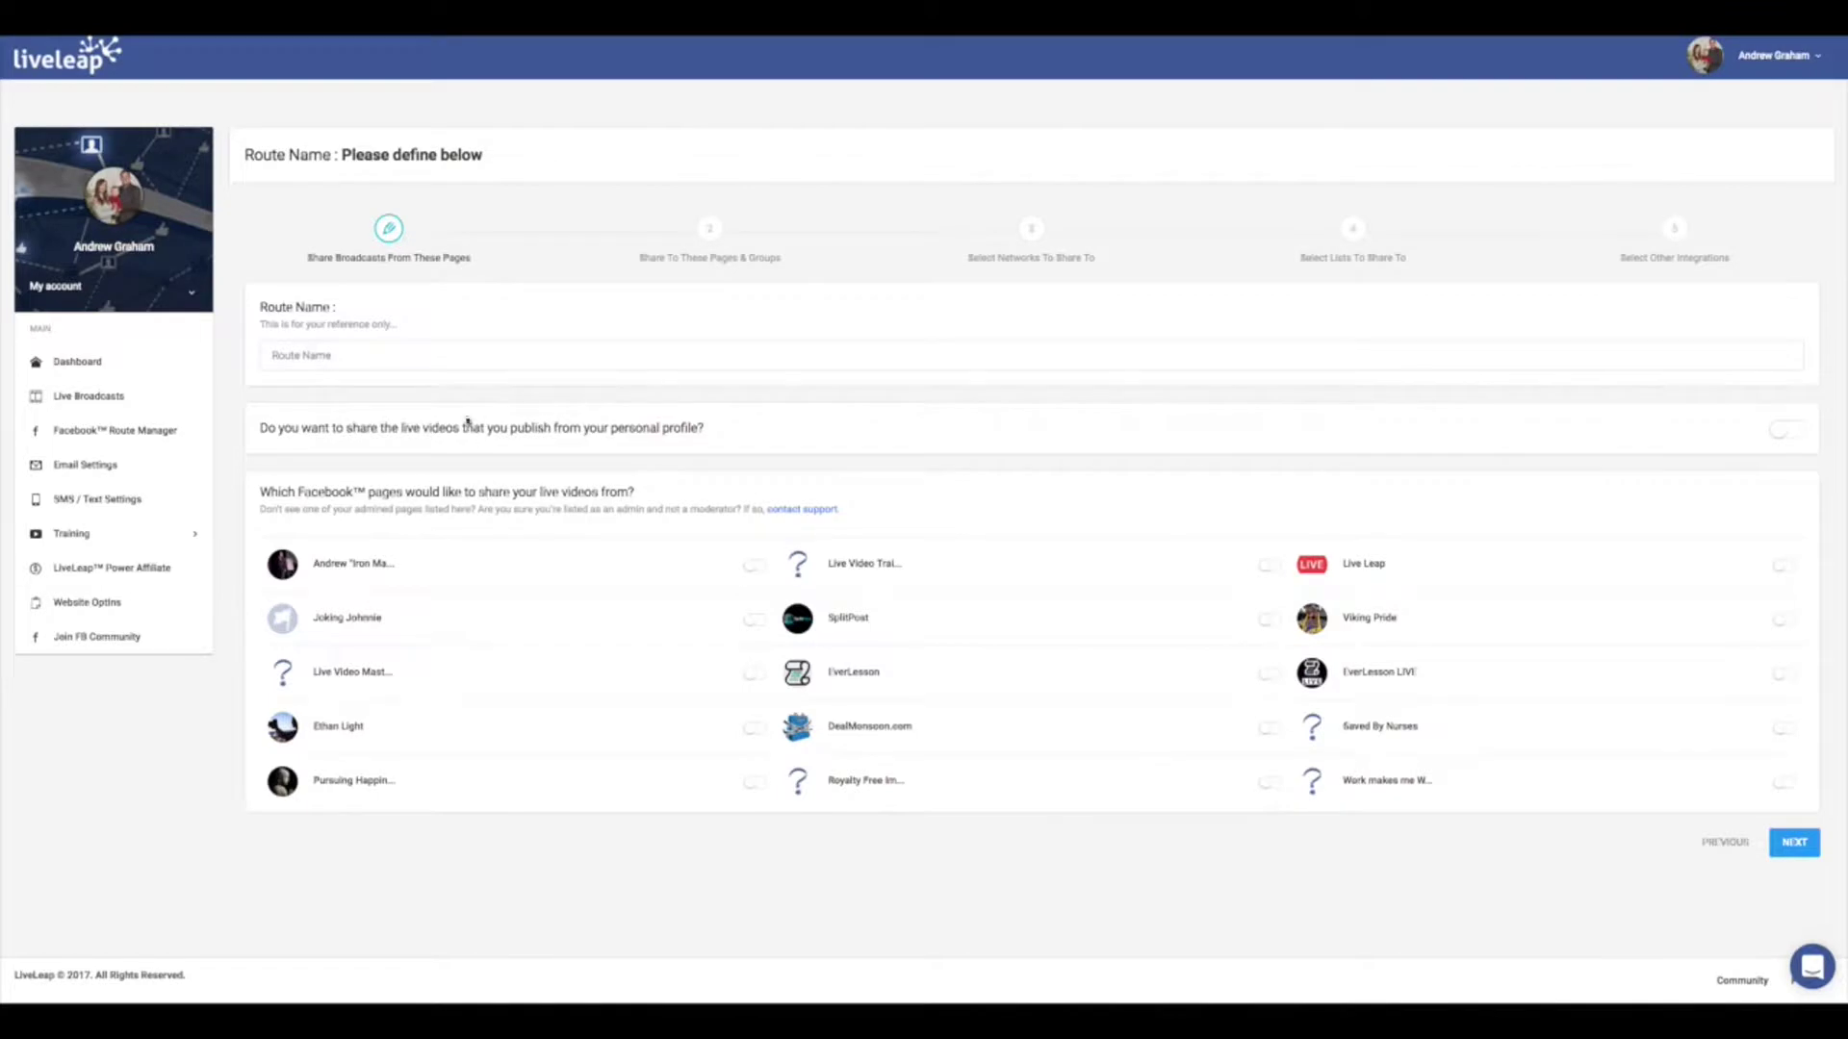
left_click(378, 360)
type("Faceb")
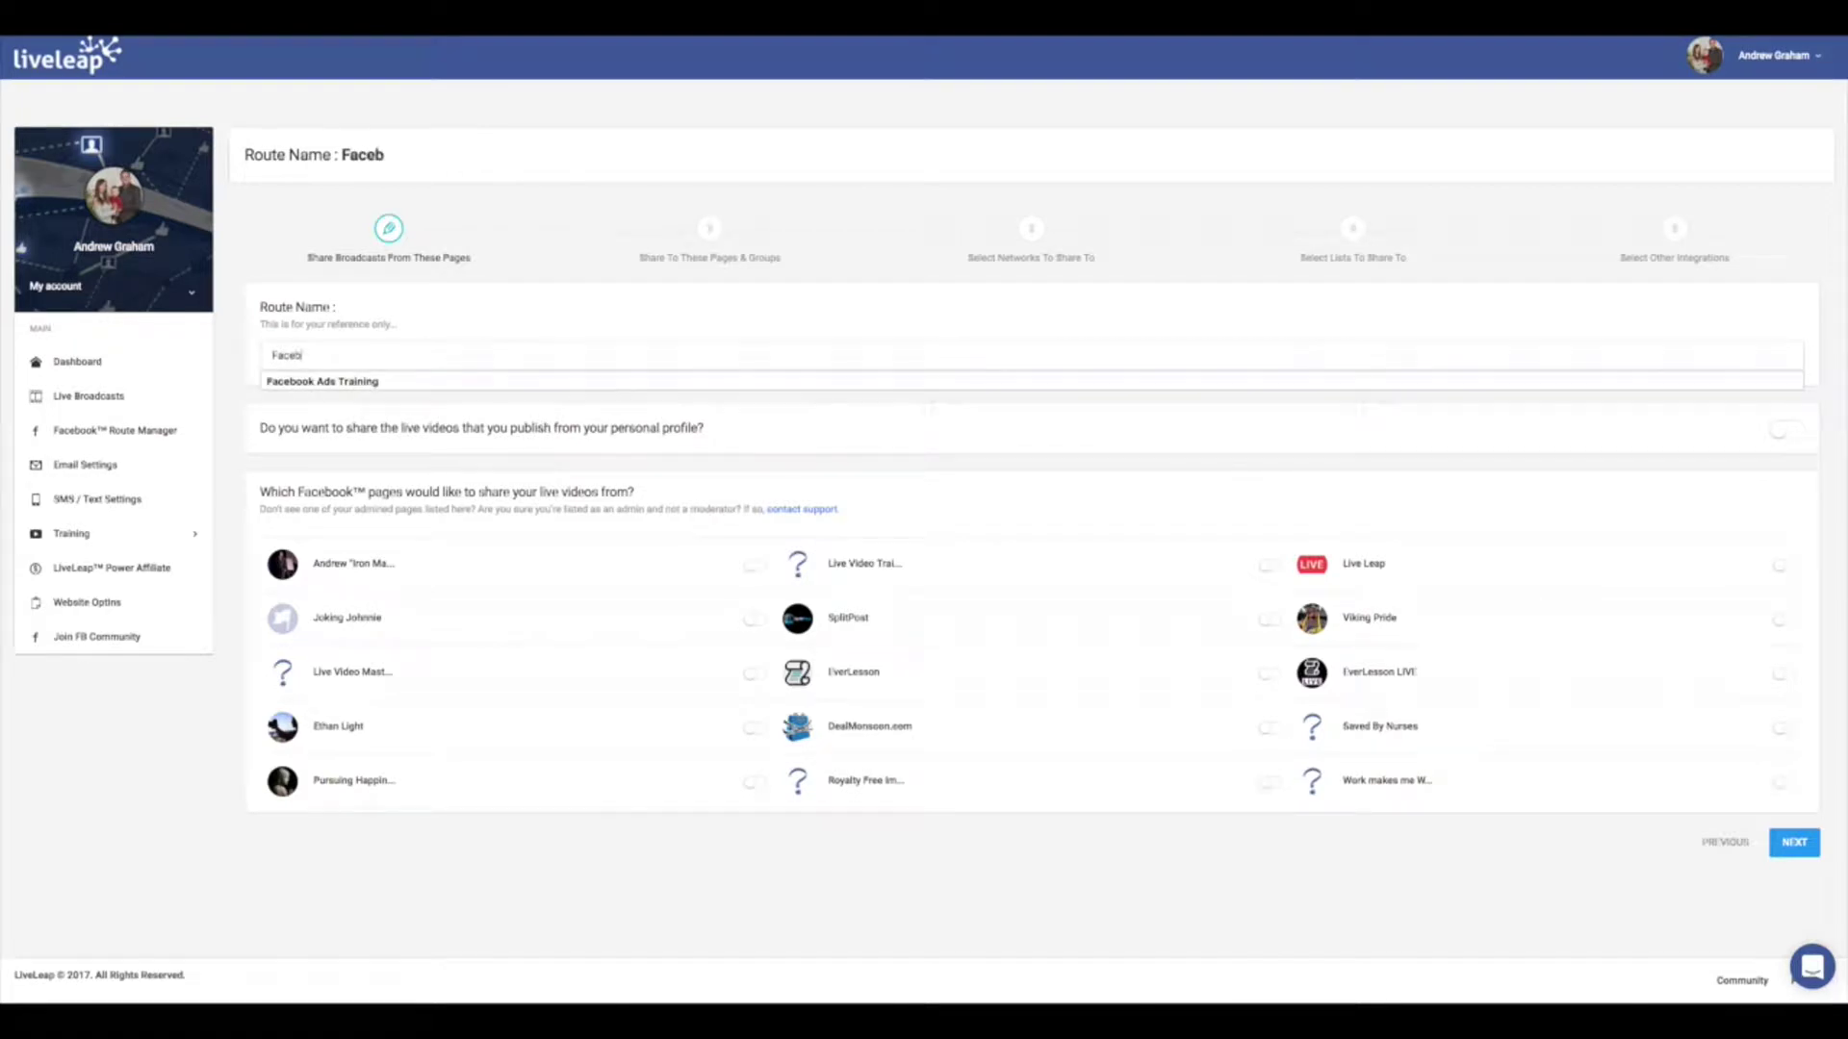
type("ook Li")
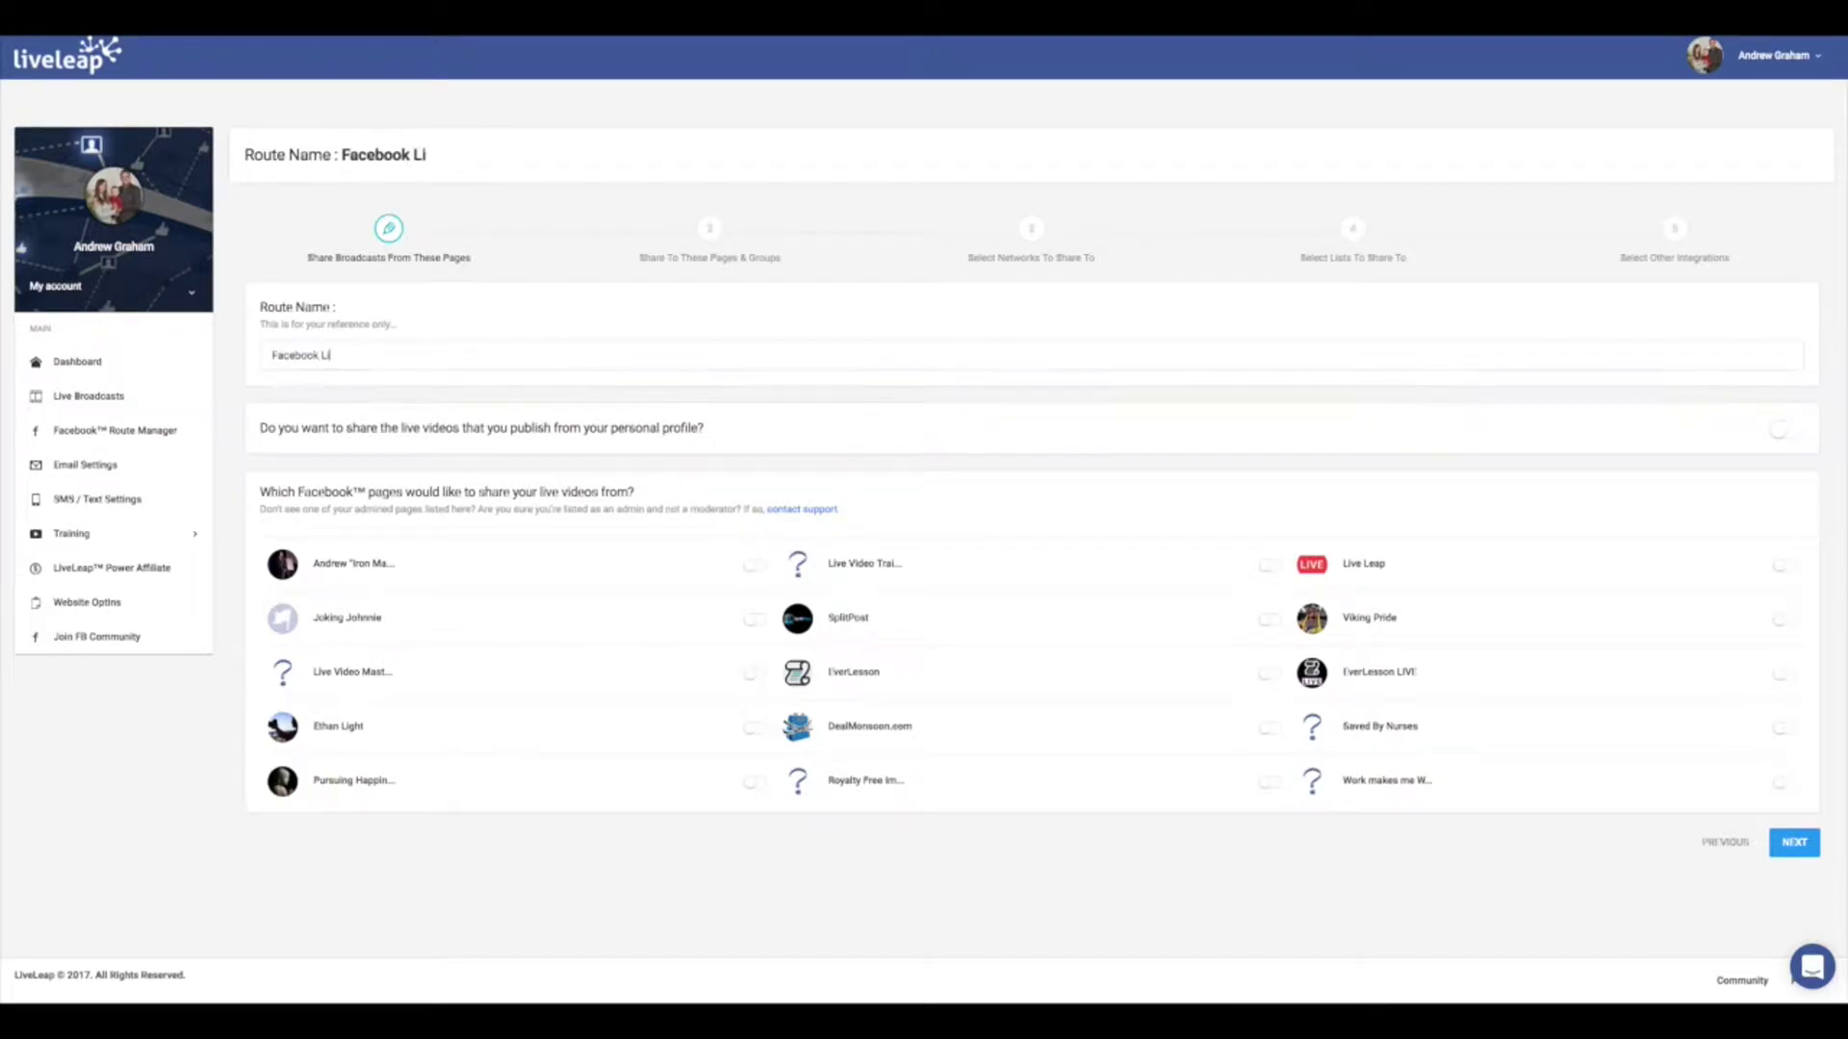
type("ve Training")
Step: Enable sharing of live videos published from the personal profile and continue to the destination pages and groups
left_click(1788, 435)
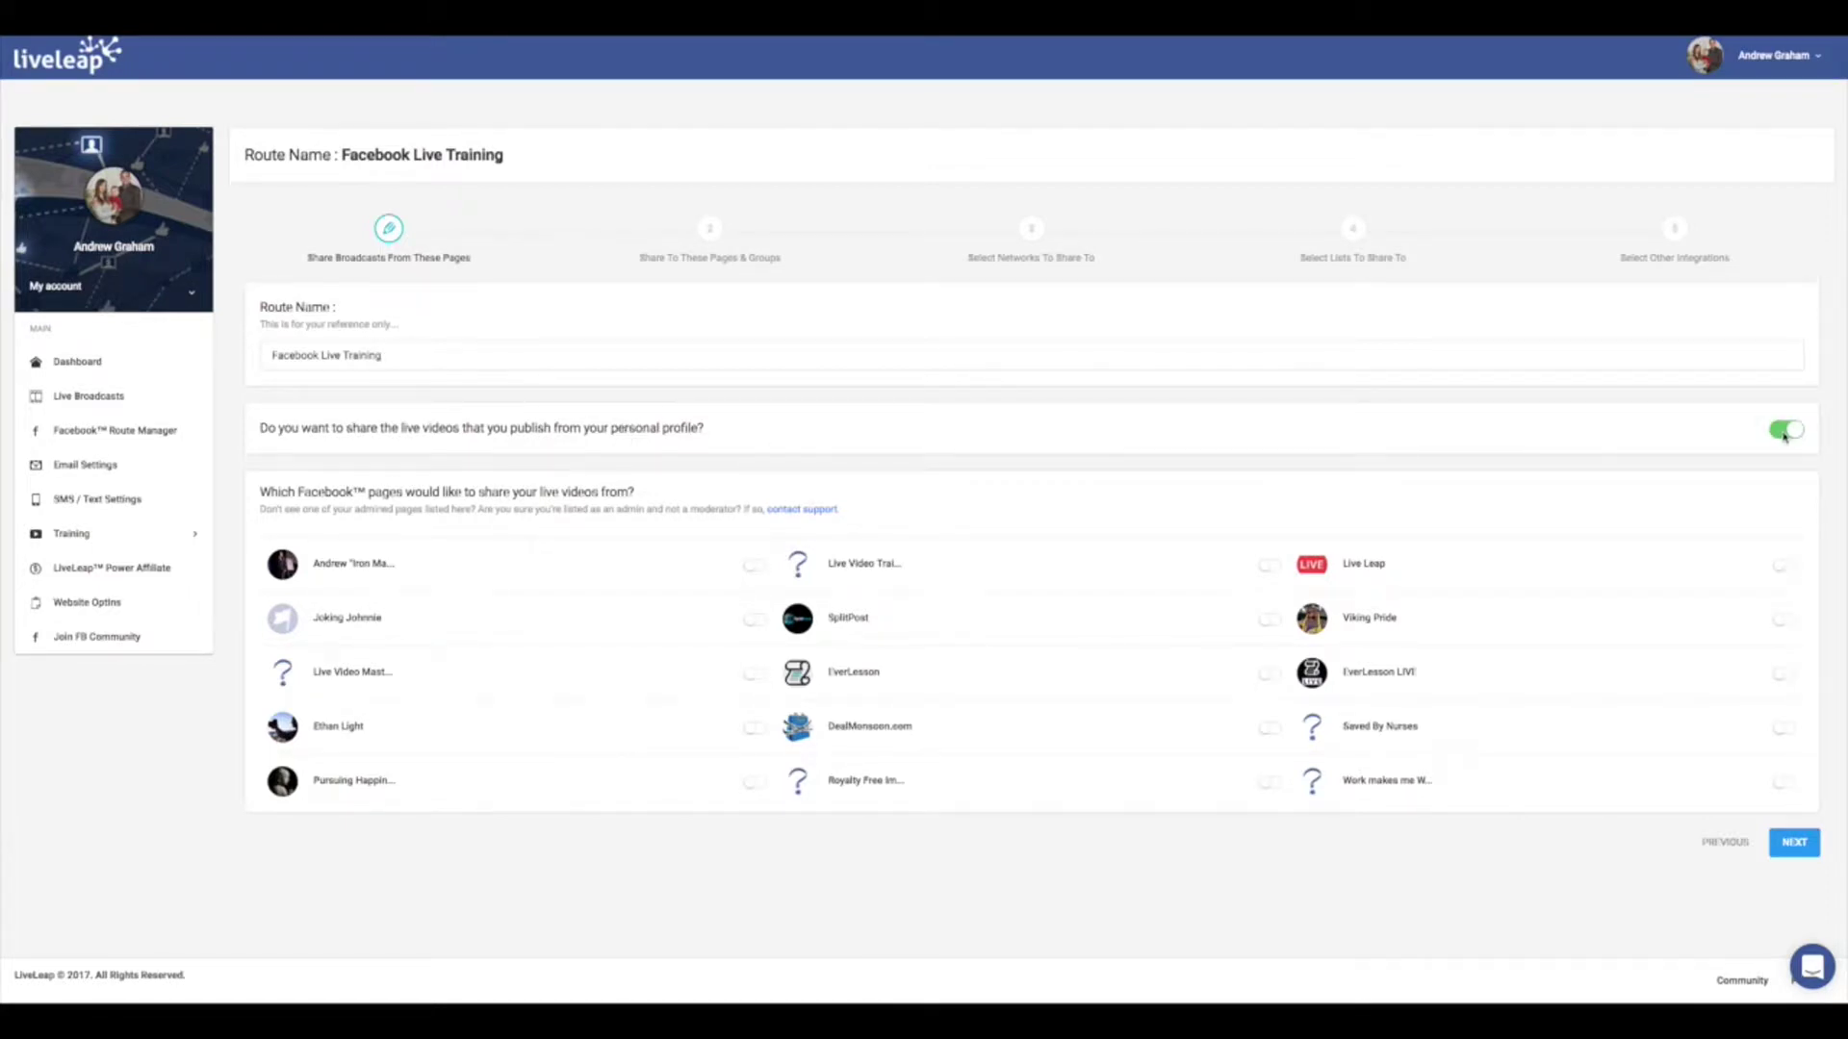
left_click(1785, 435)
left_click(1782, 430)
left_click(1787, 848)
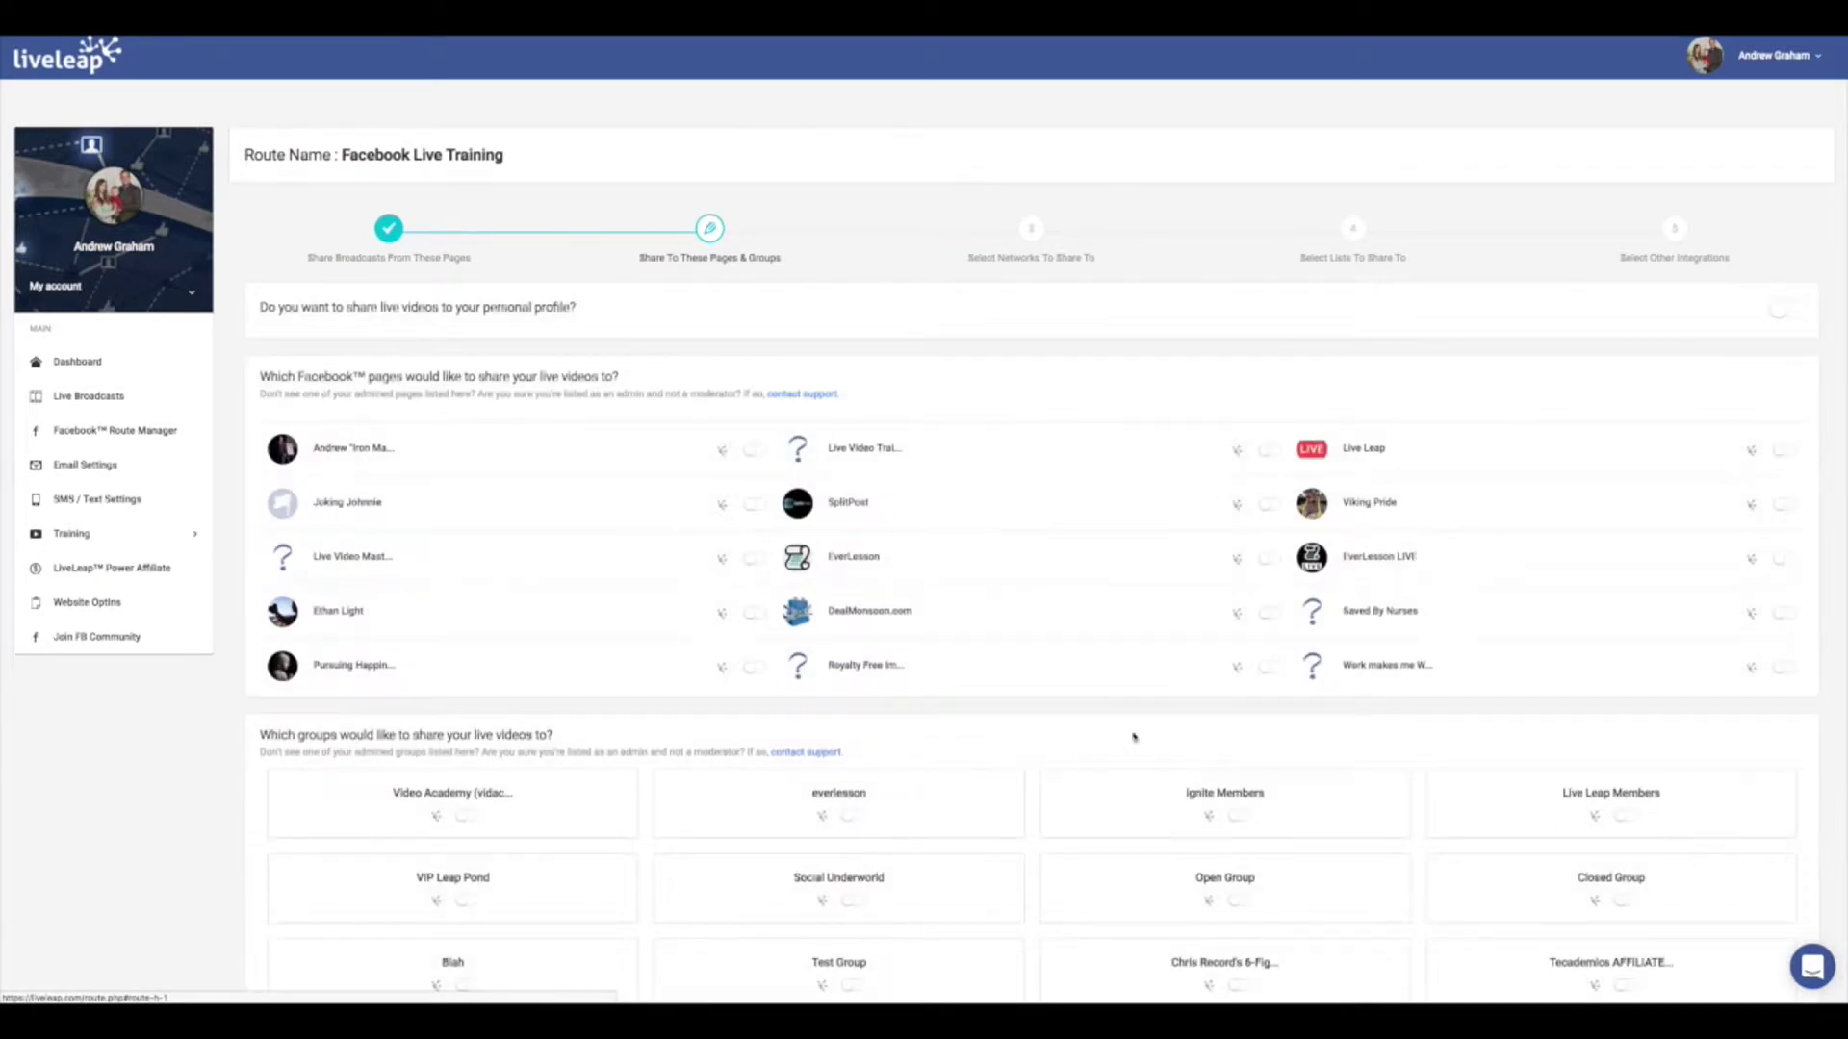
Step: Enable sharing to the first listed page and the Live Video Training, SplitPost, EverLesson, Live Leap and EverLesson LIVE pages
scroll(1118, 681, "down", 1)
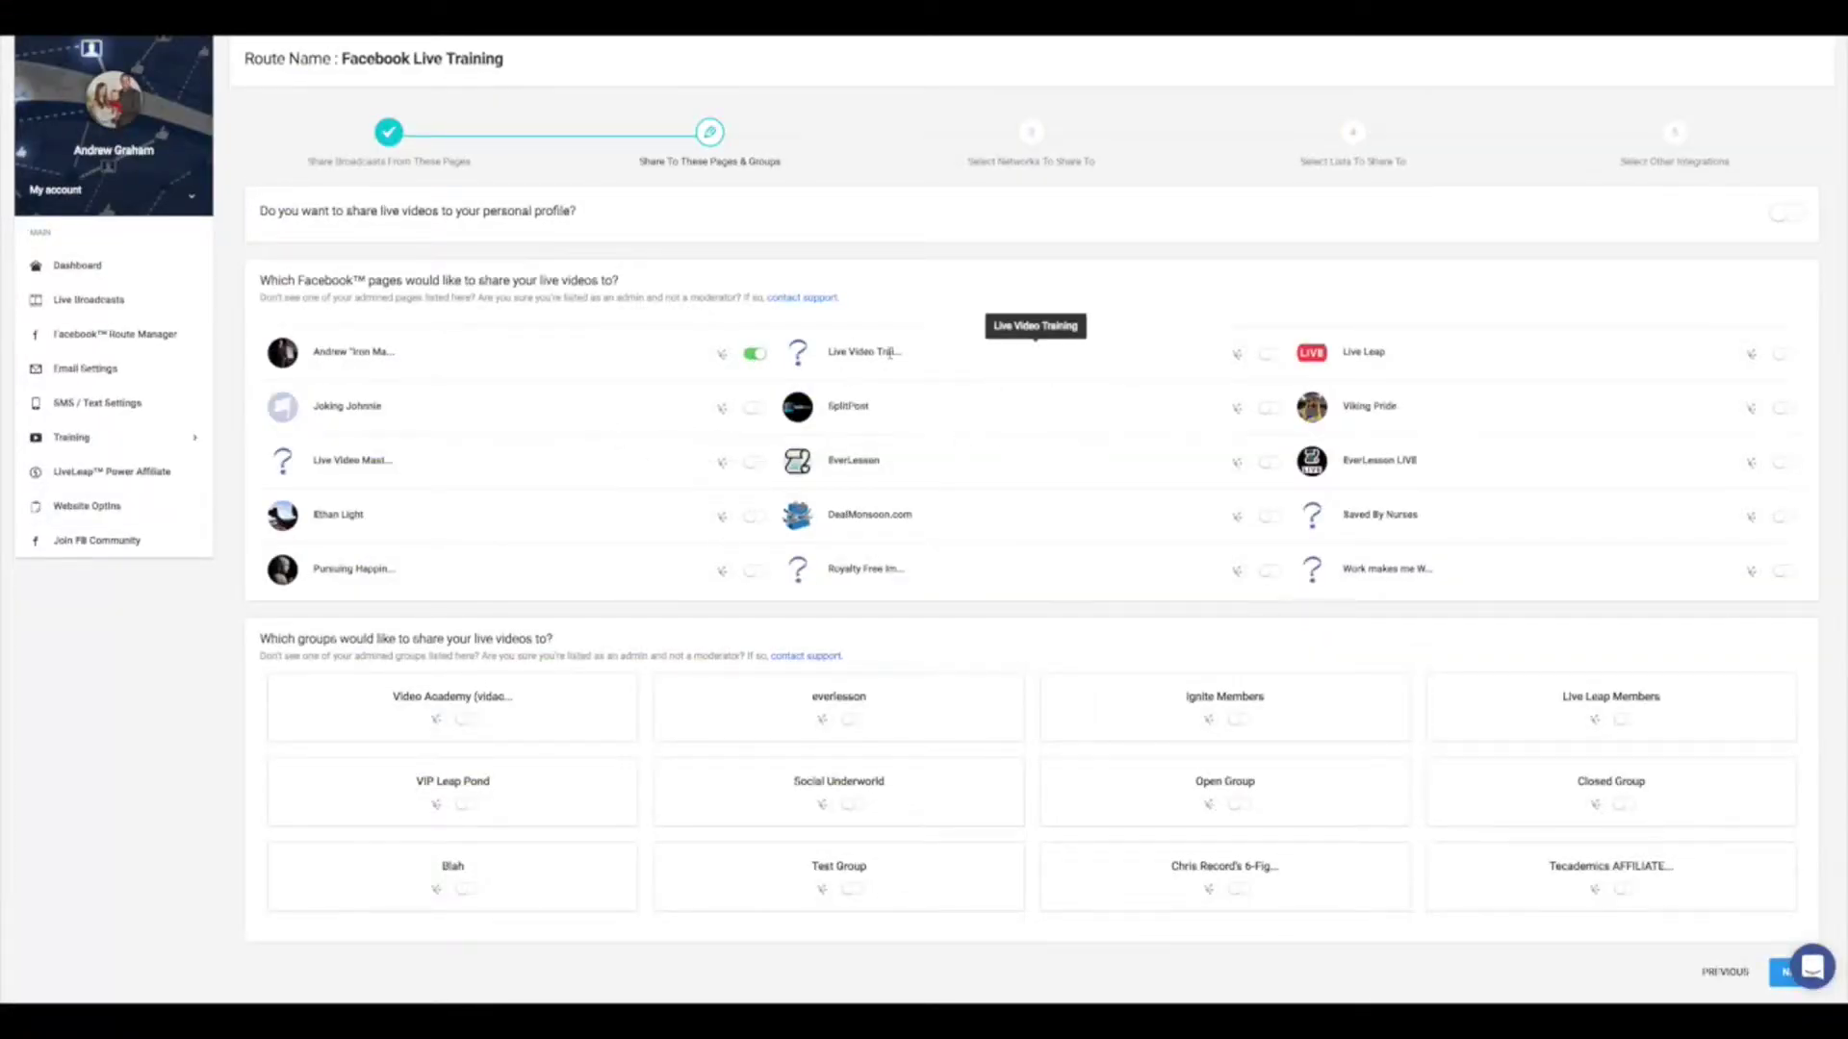
left_click(1270, 355)
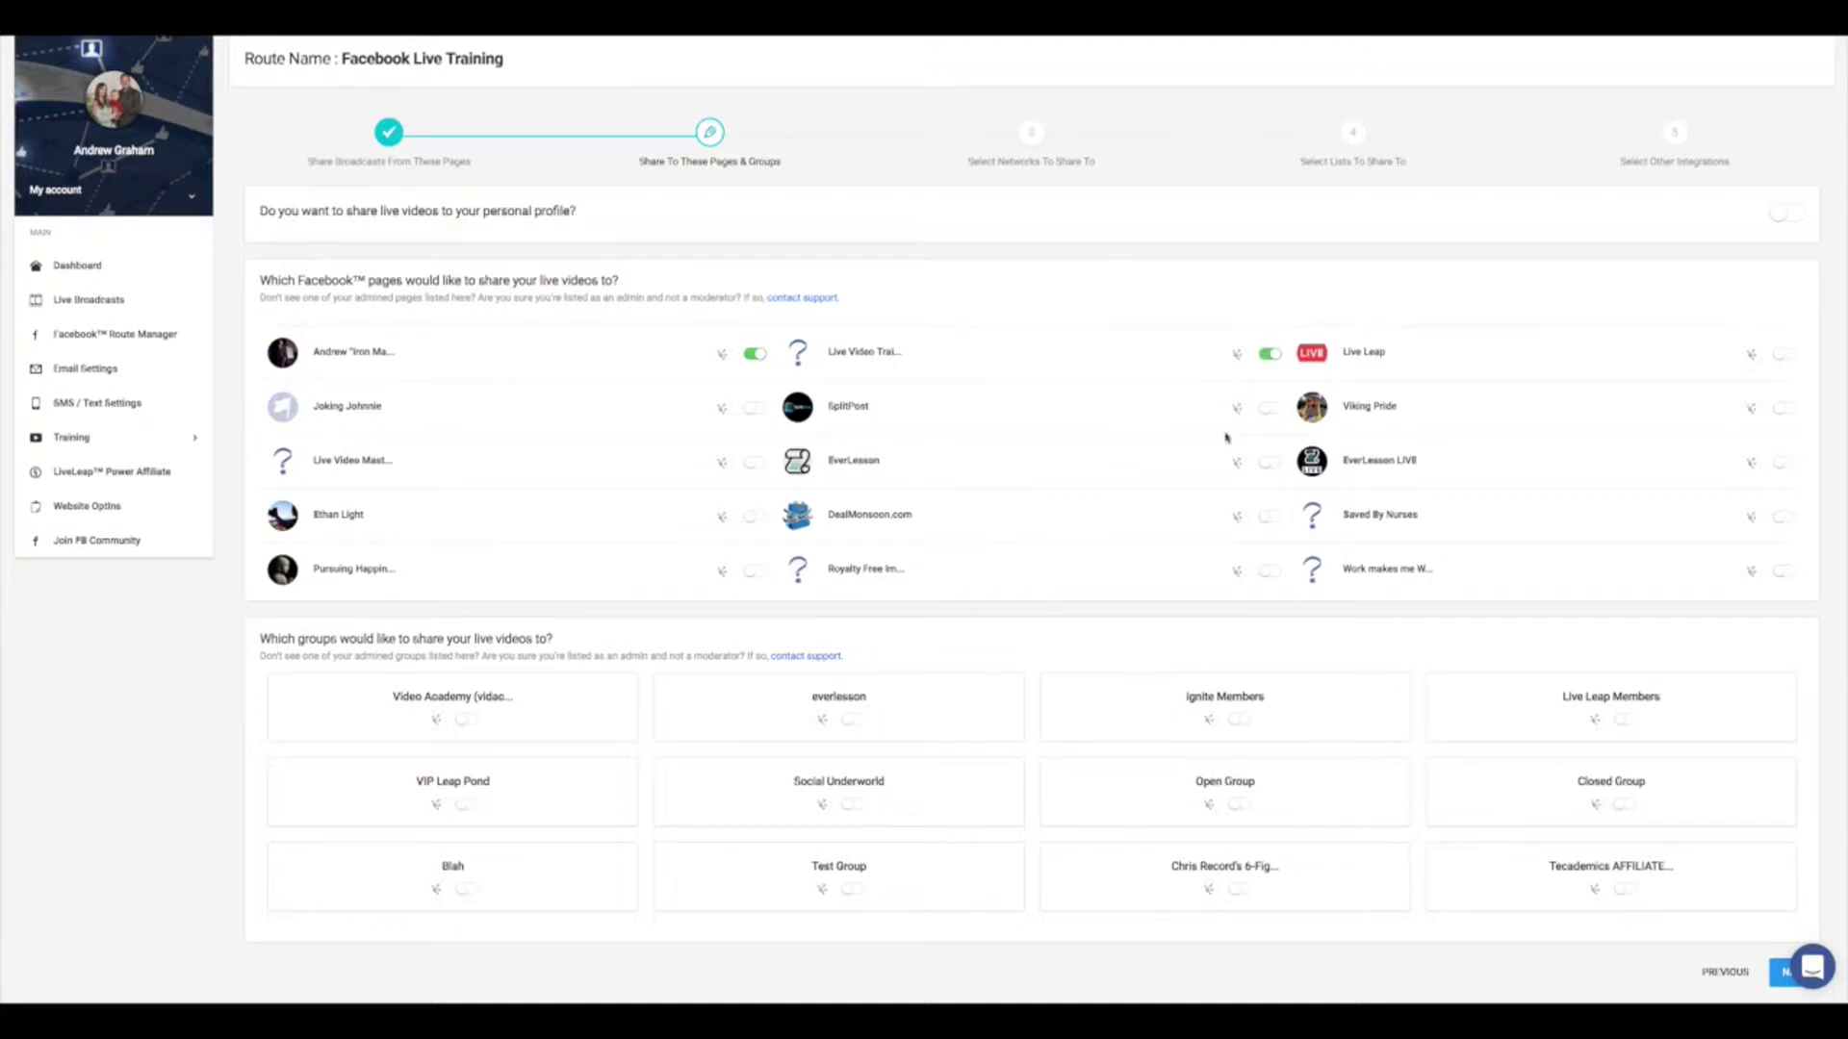
left_click(1271, 410)
left_click(1272, 463)
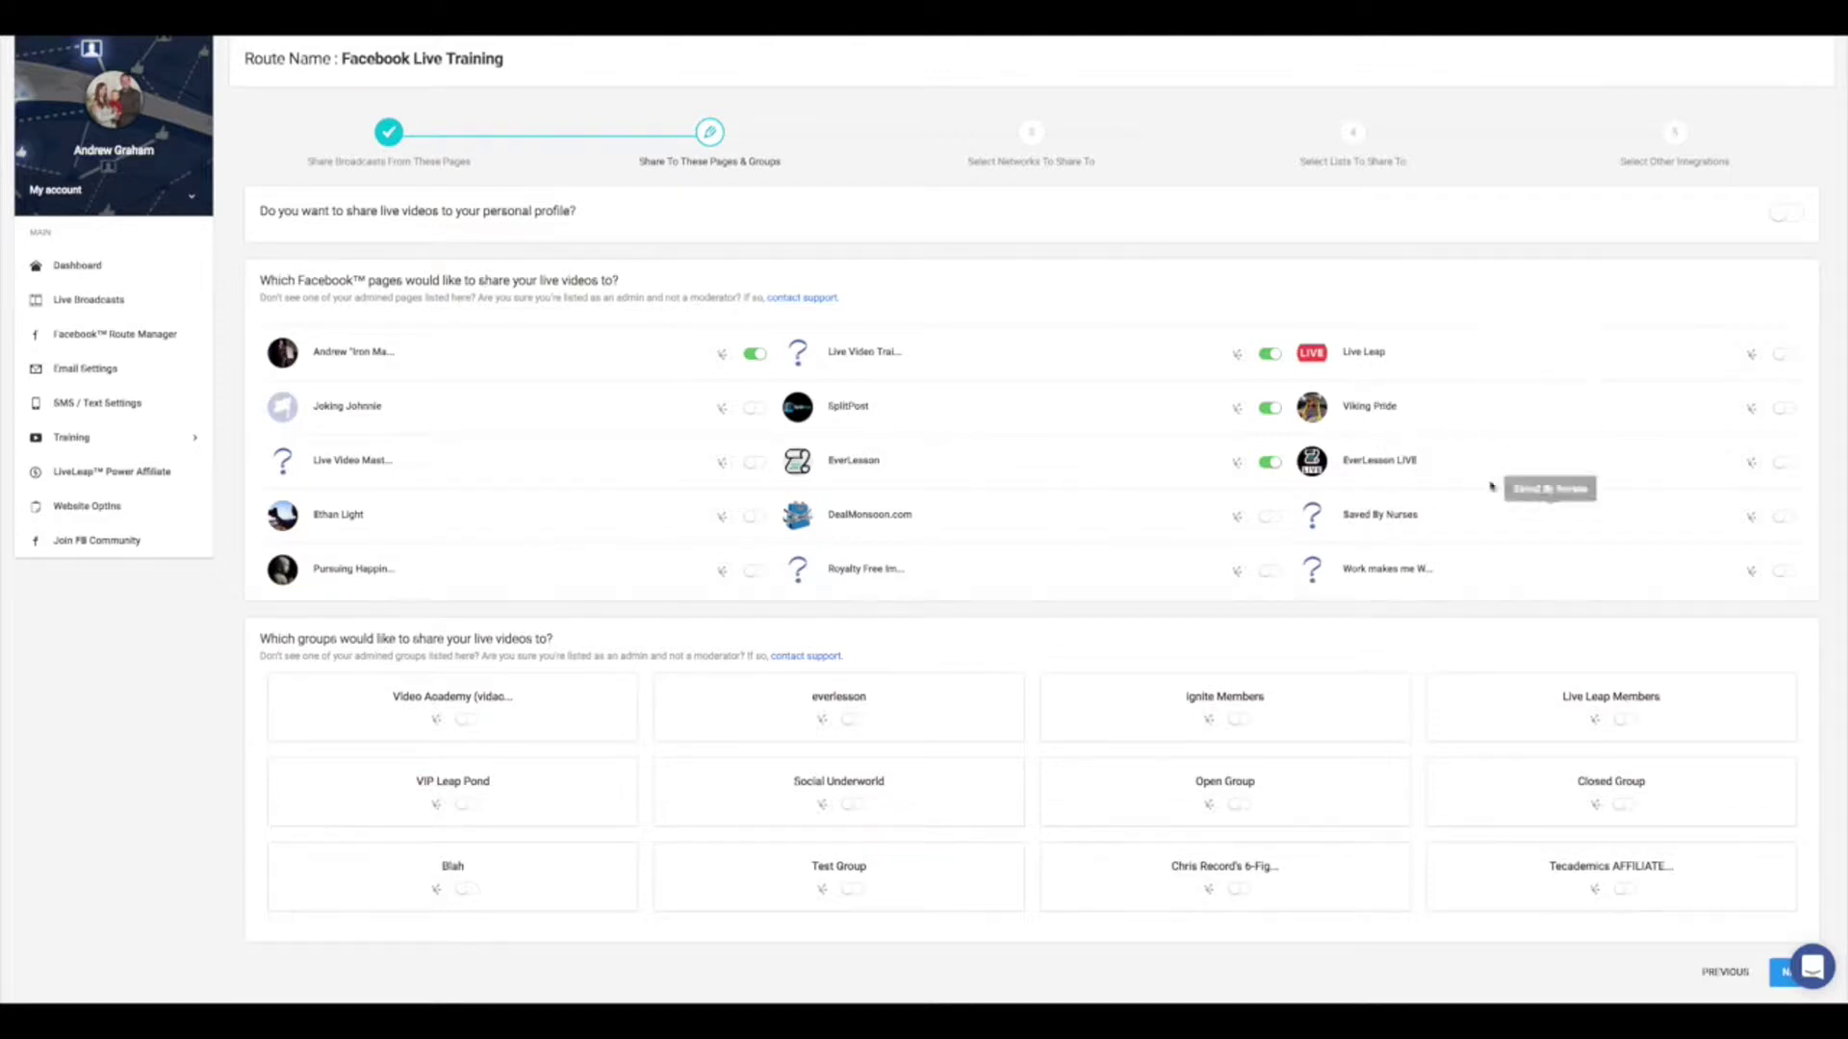
left_click(1781, 355)
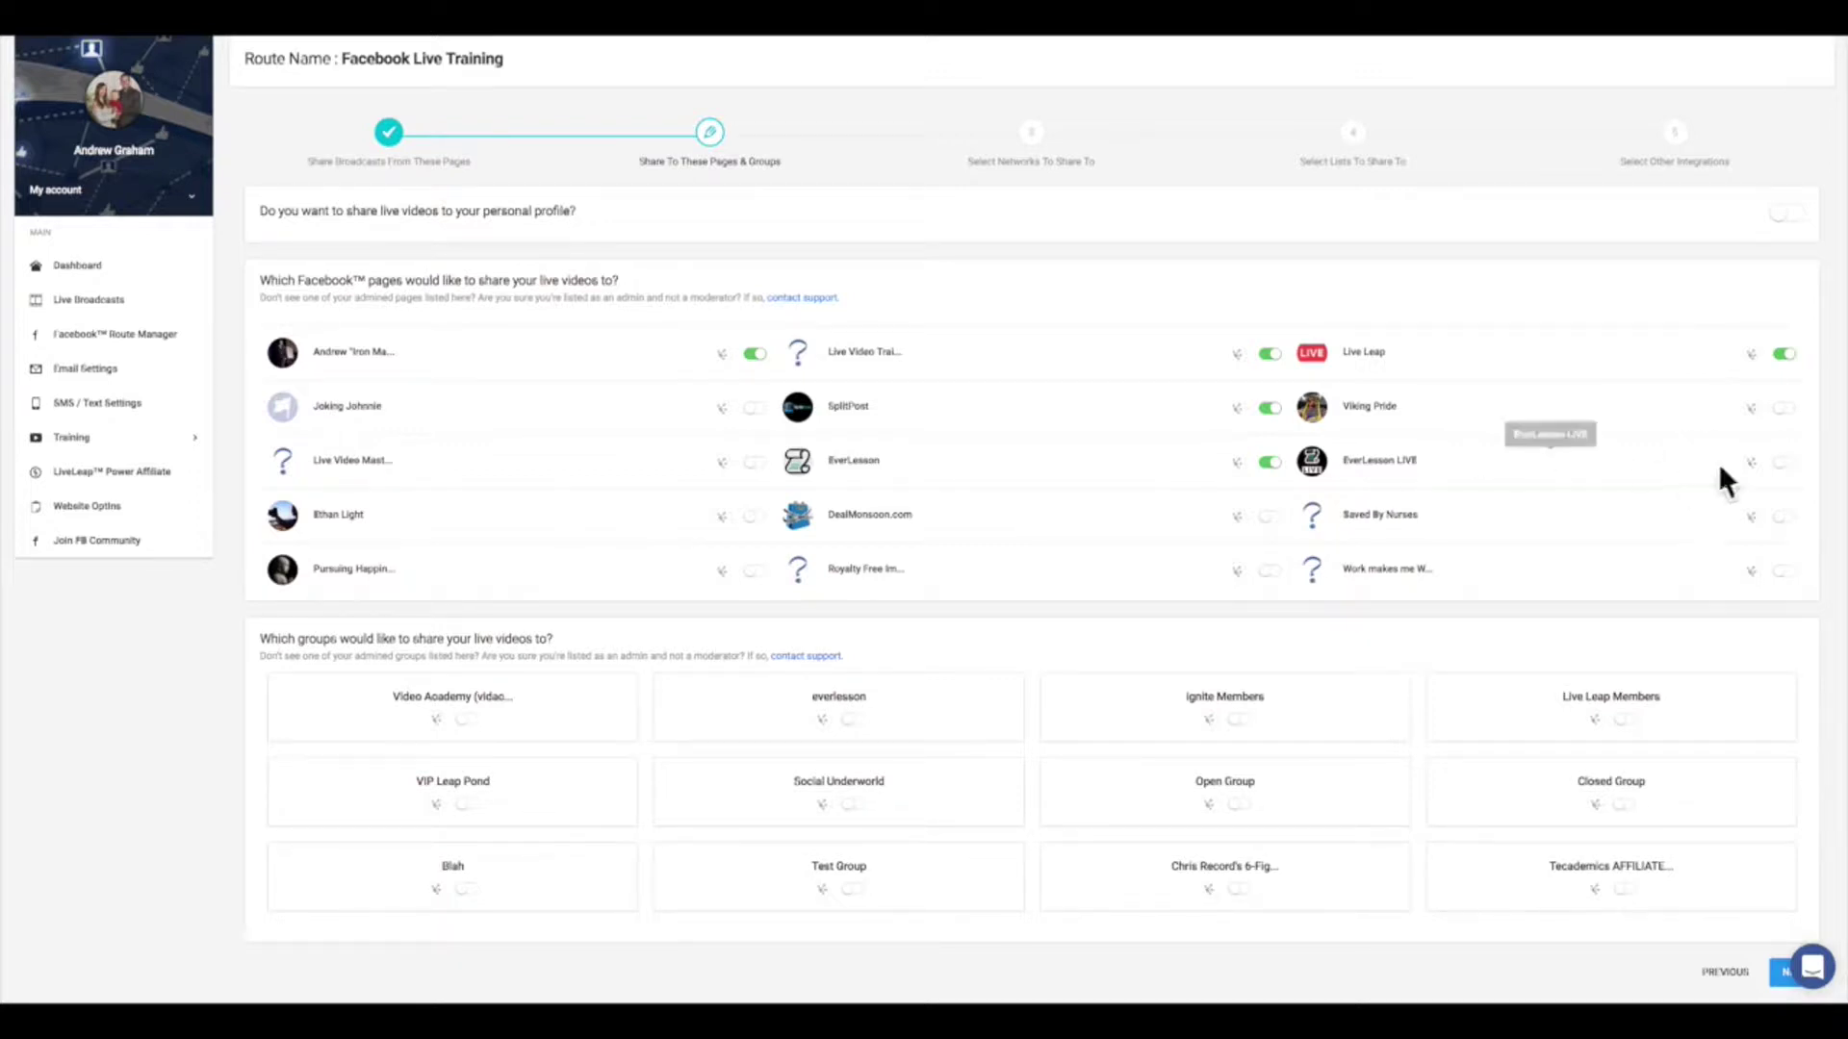
left_click(1781, 463)
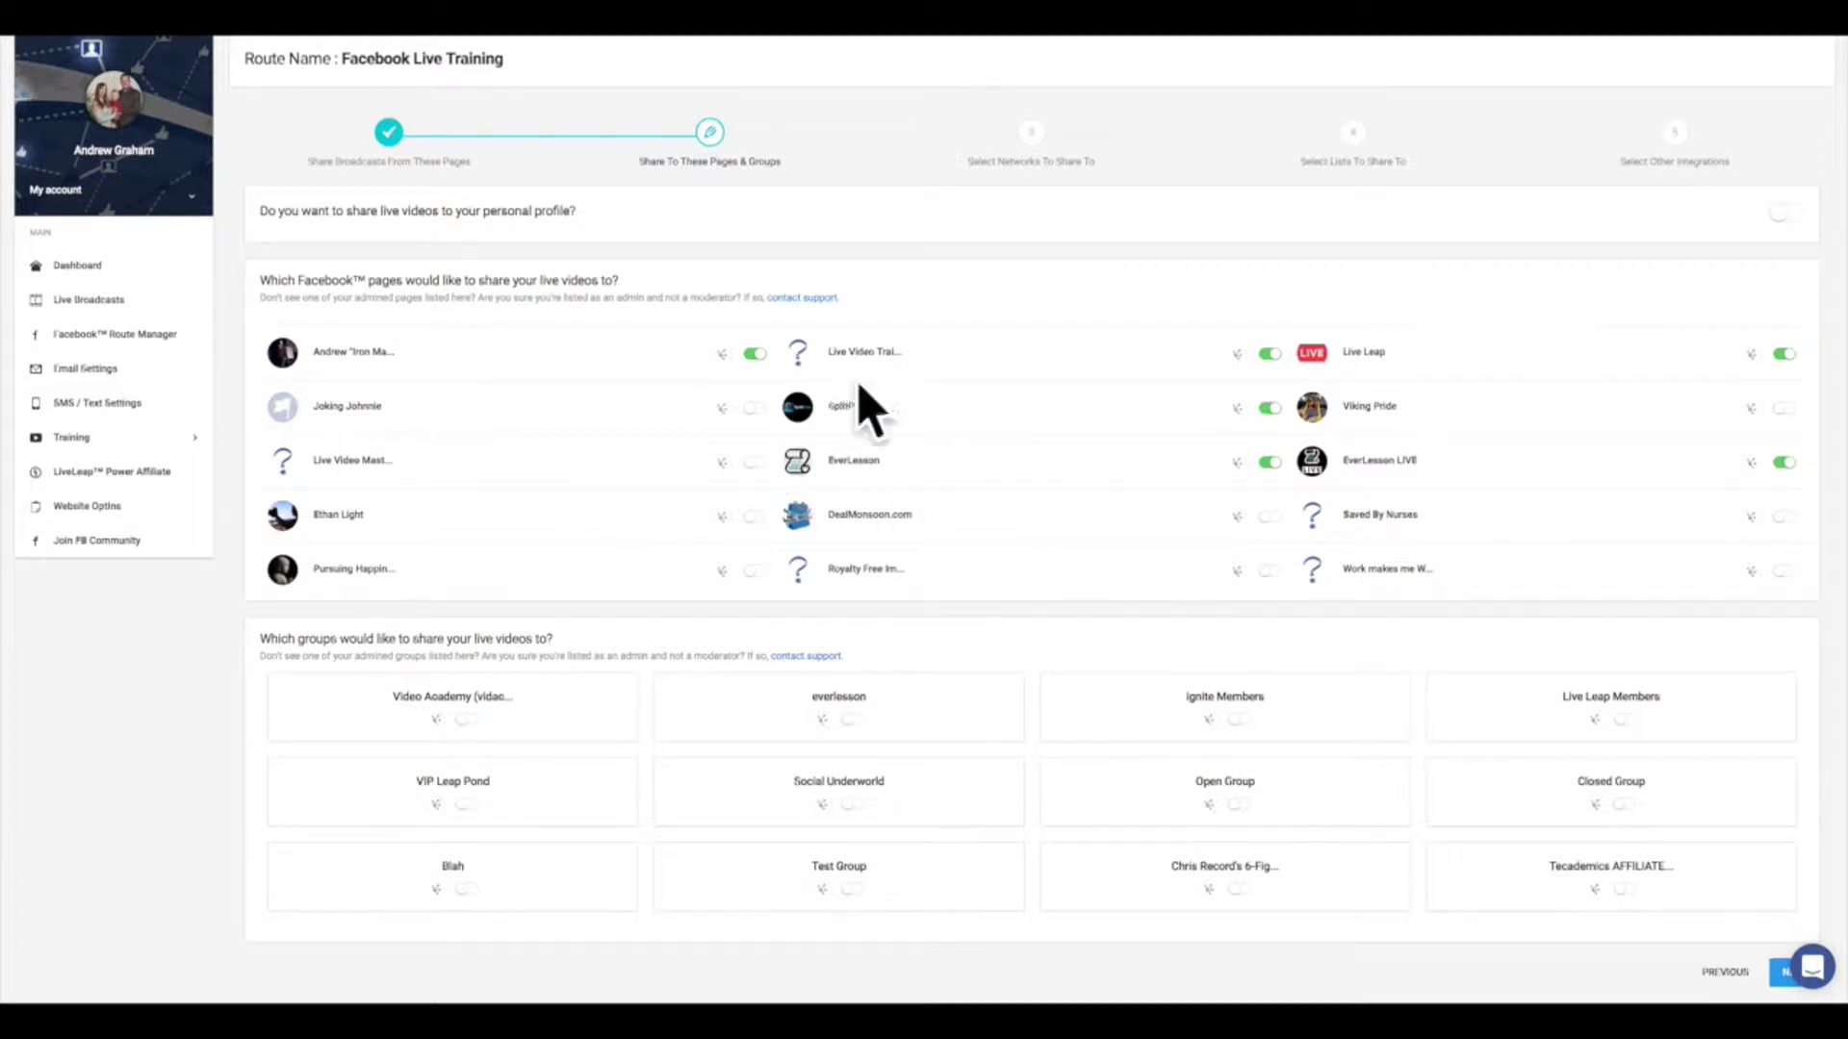
Step: Enable sharing to the Video Academy, everlesson, Social Underworld and Live Leap Members groups and continue to network selection
scroll(1032, 639, "down", 2)
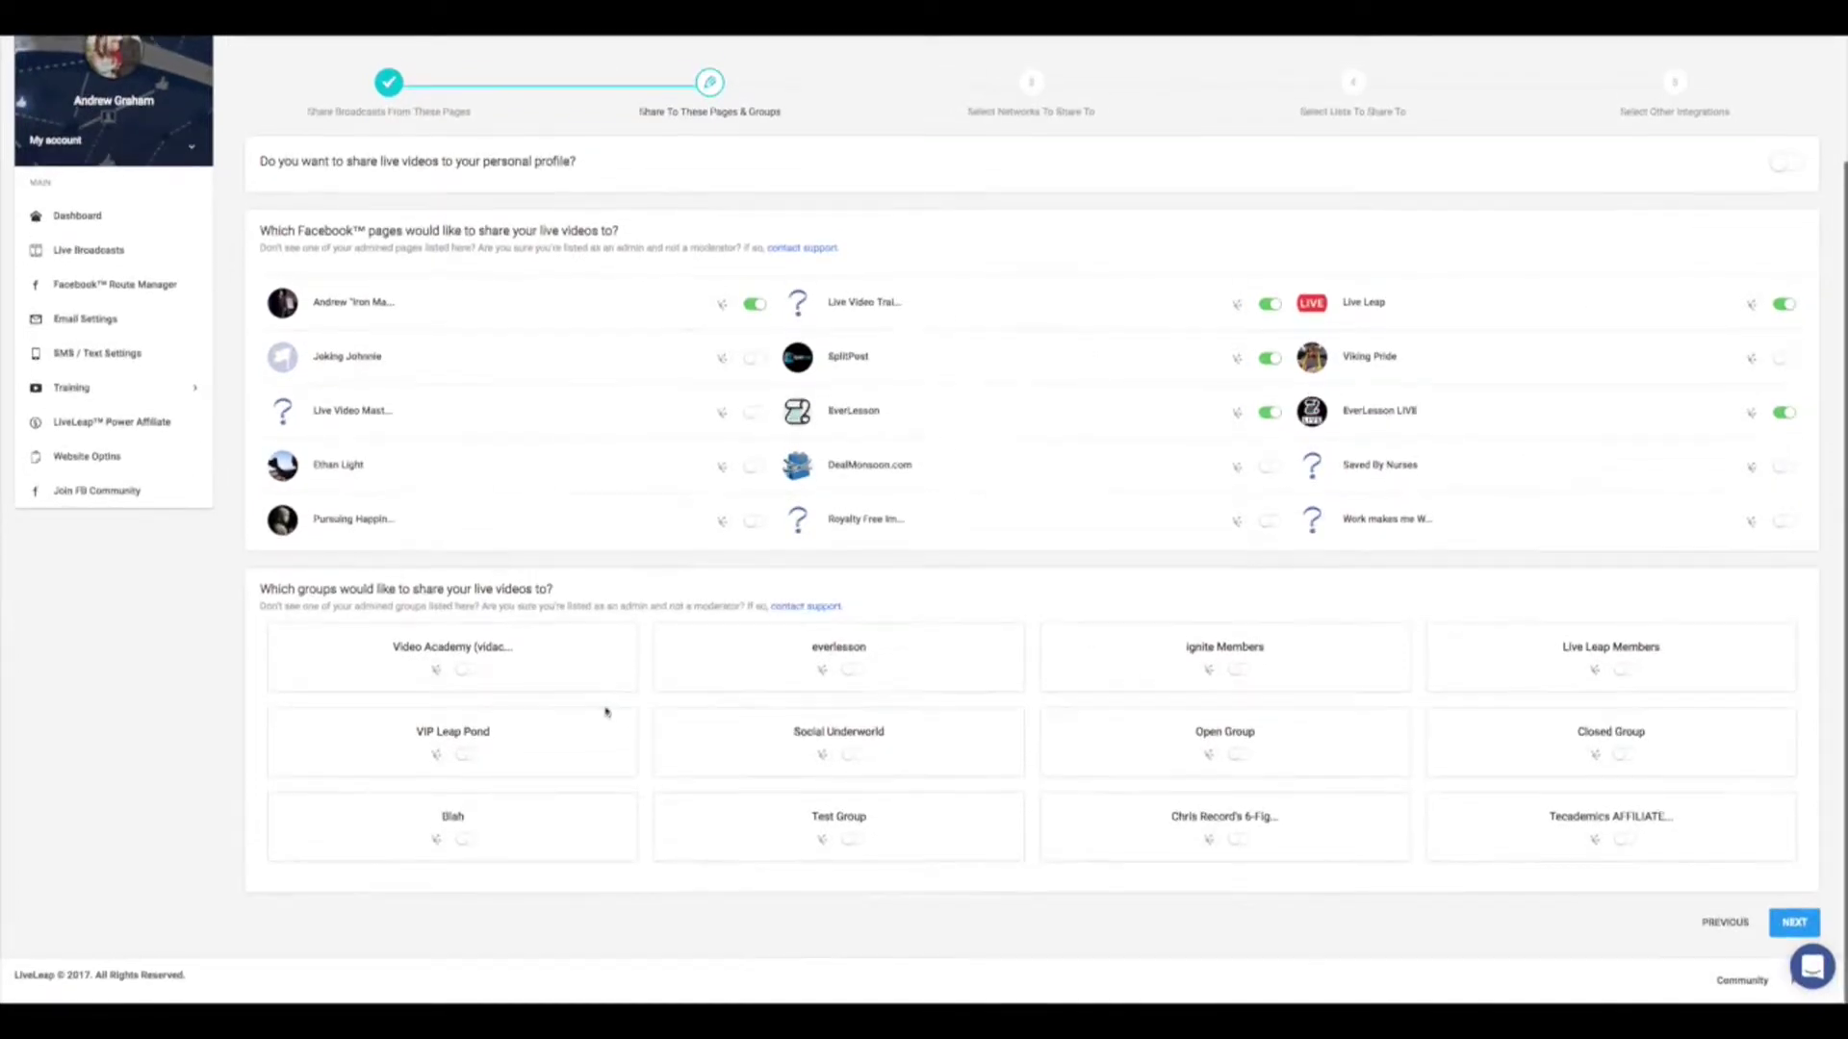
left_click(468, 672)
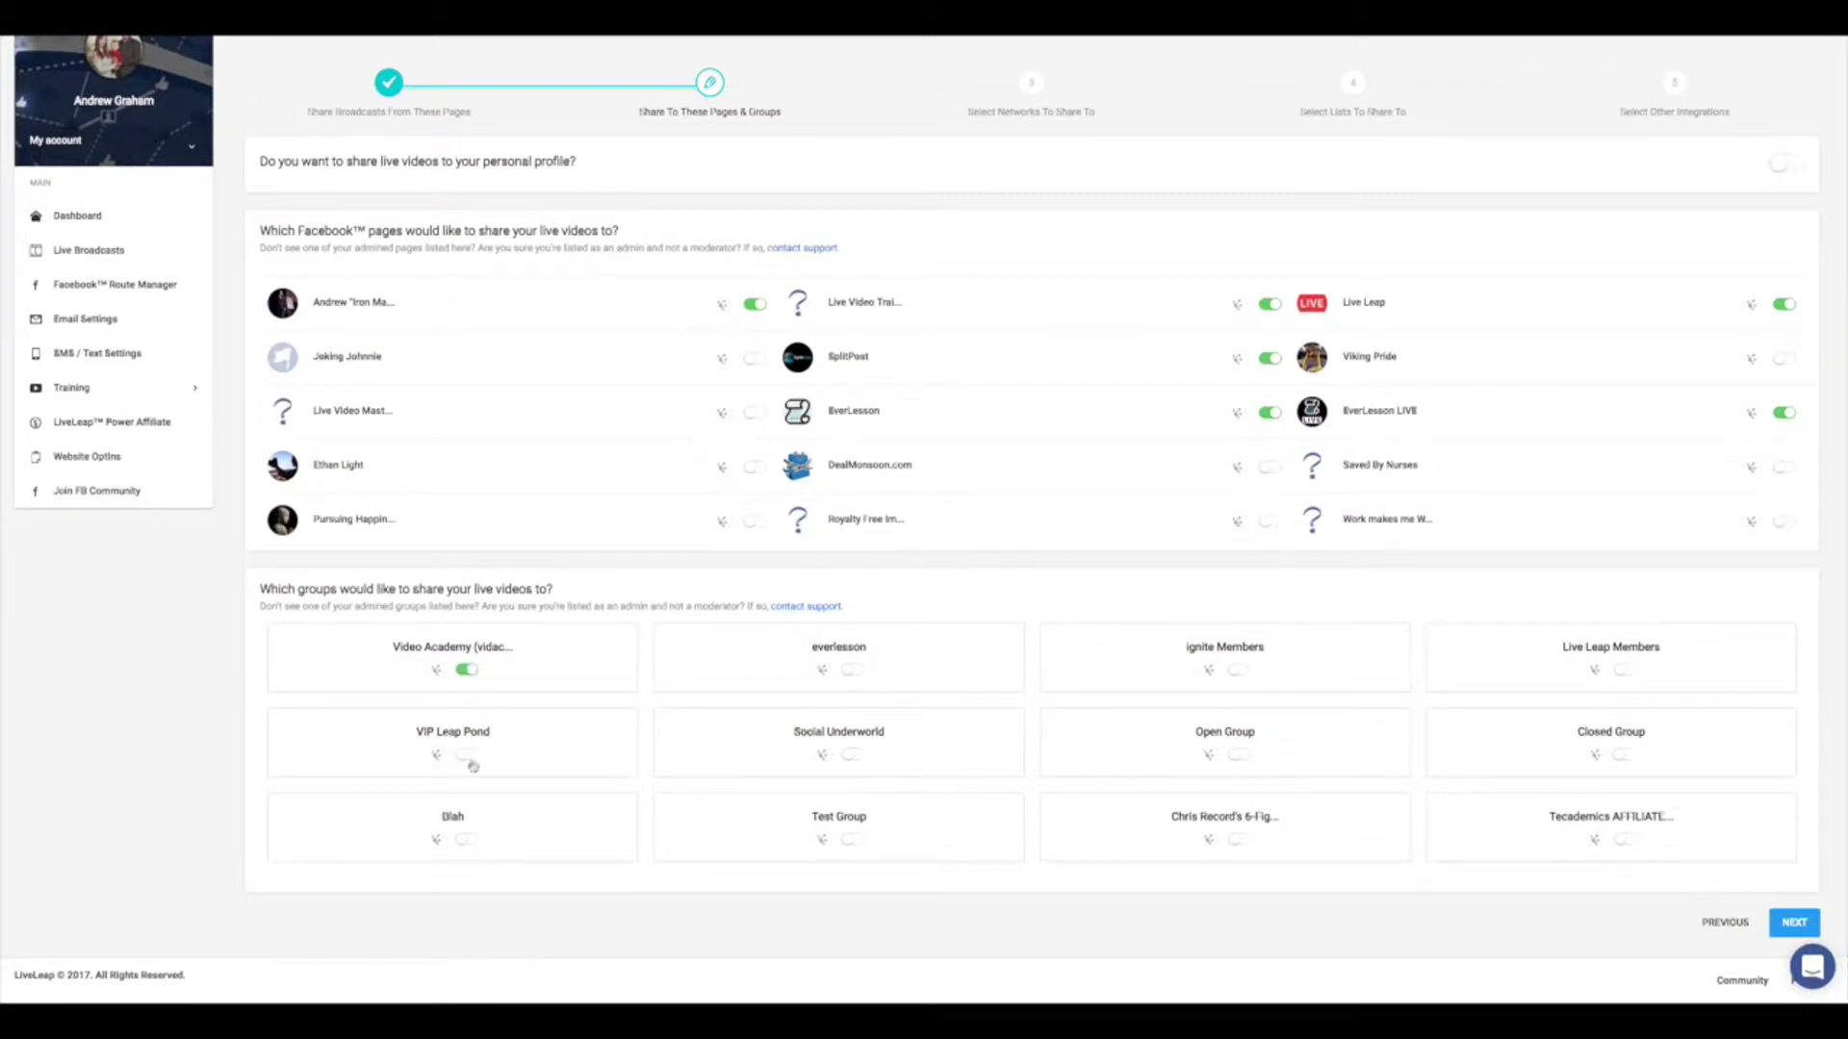
left_click(853, 670)
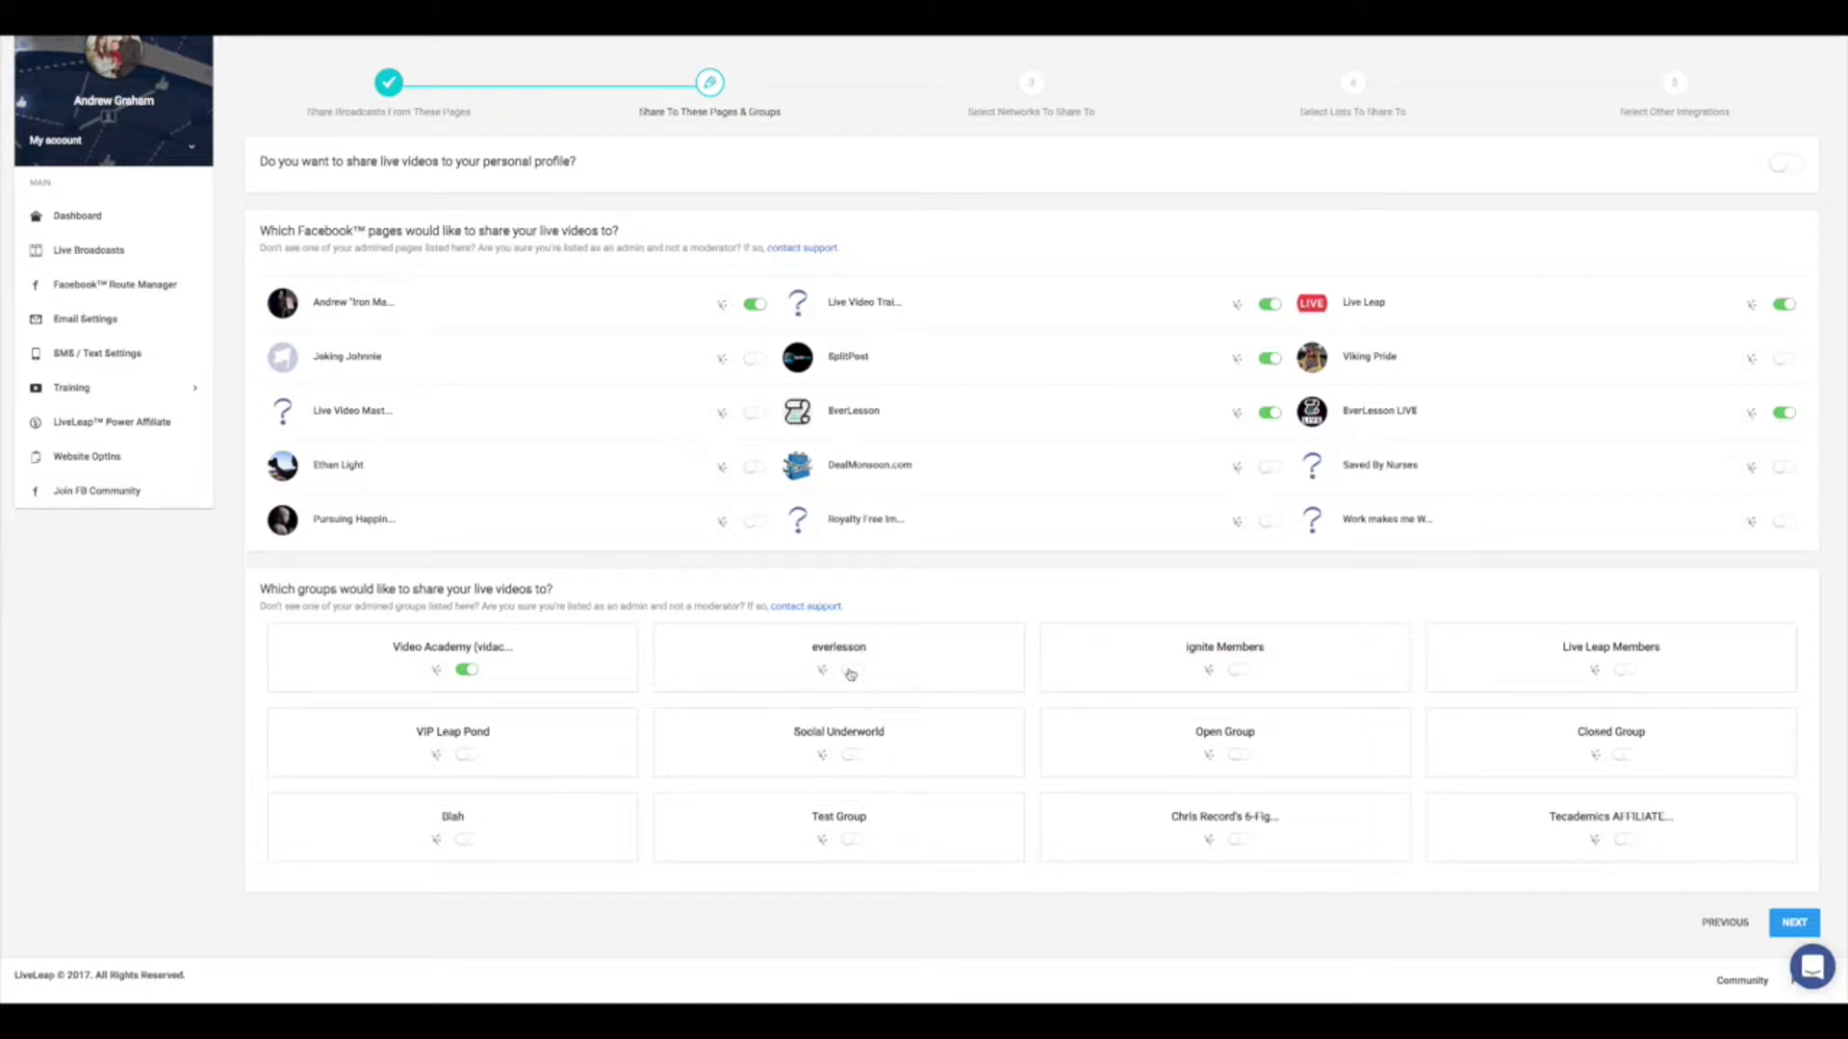
left_click(853, 755)
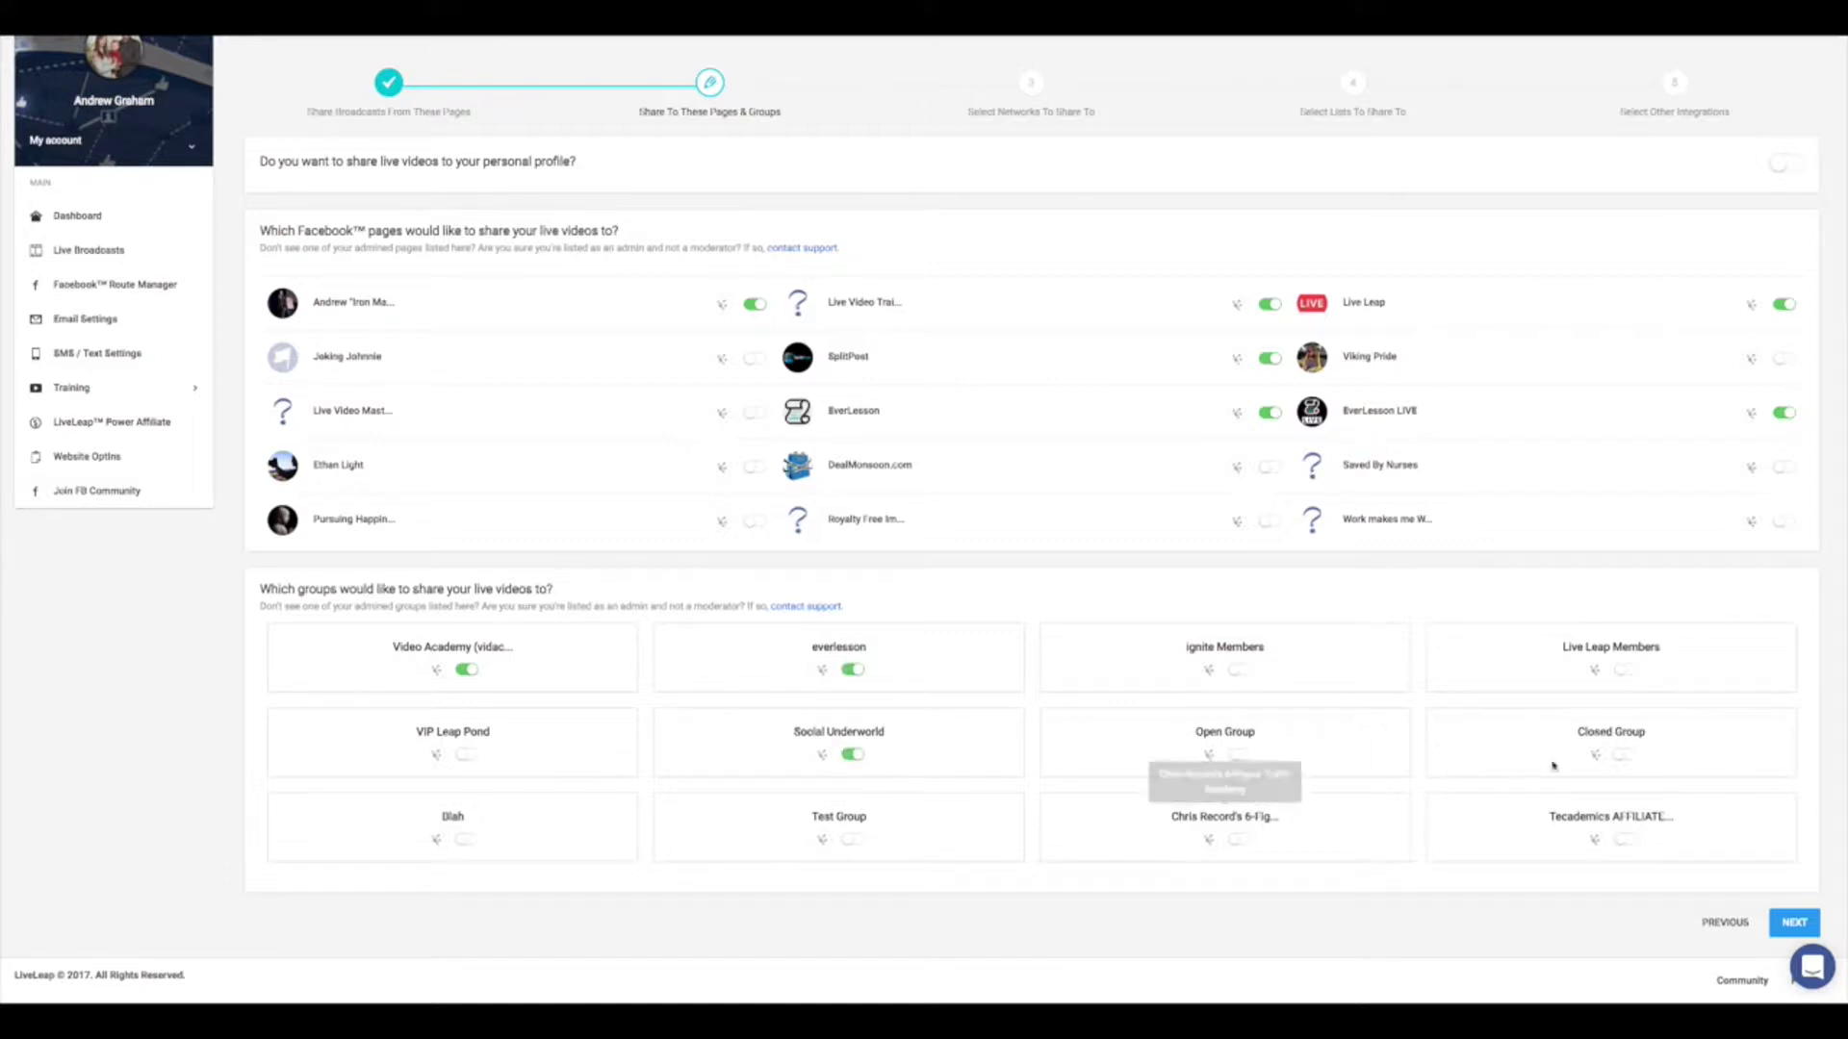
left_click(1625, 671)
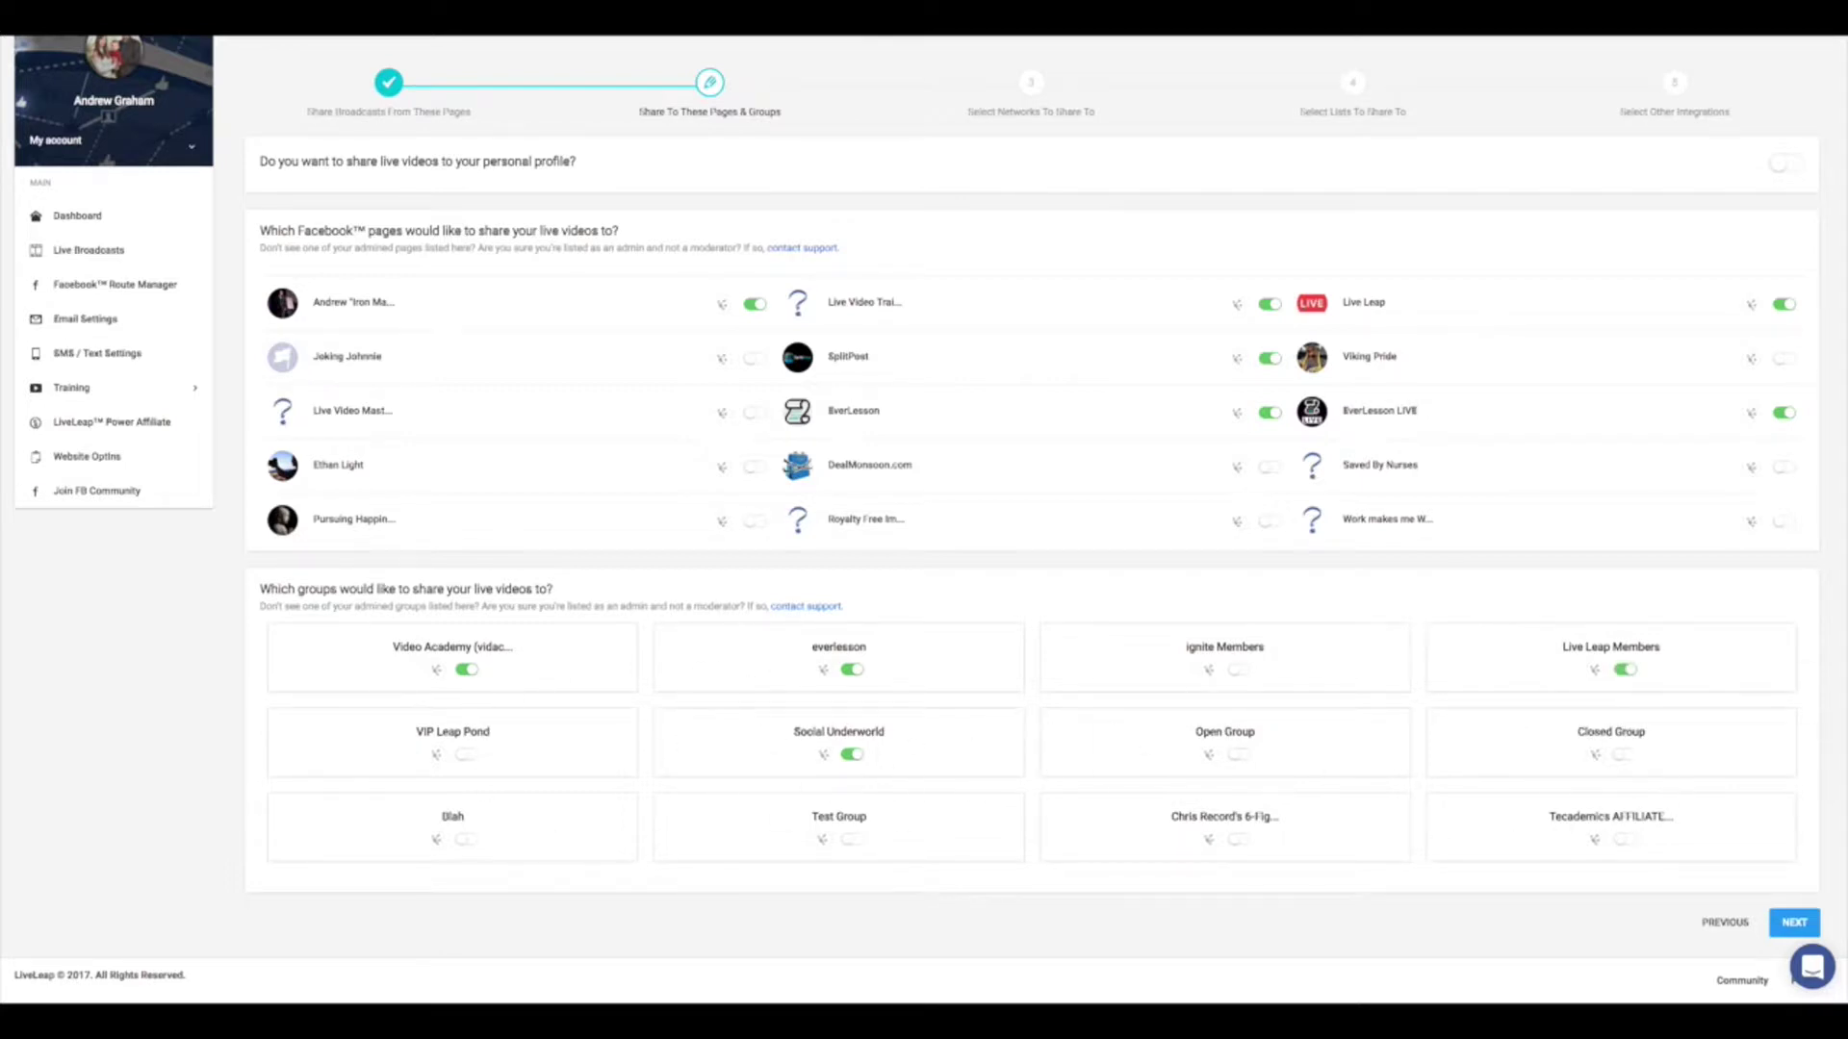
left_click(1784, 925)
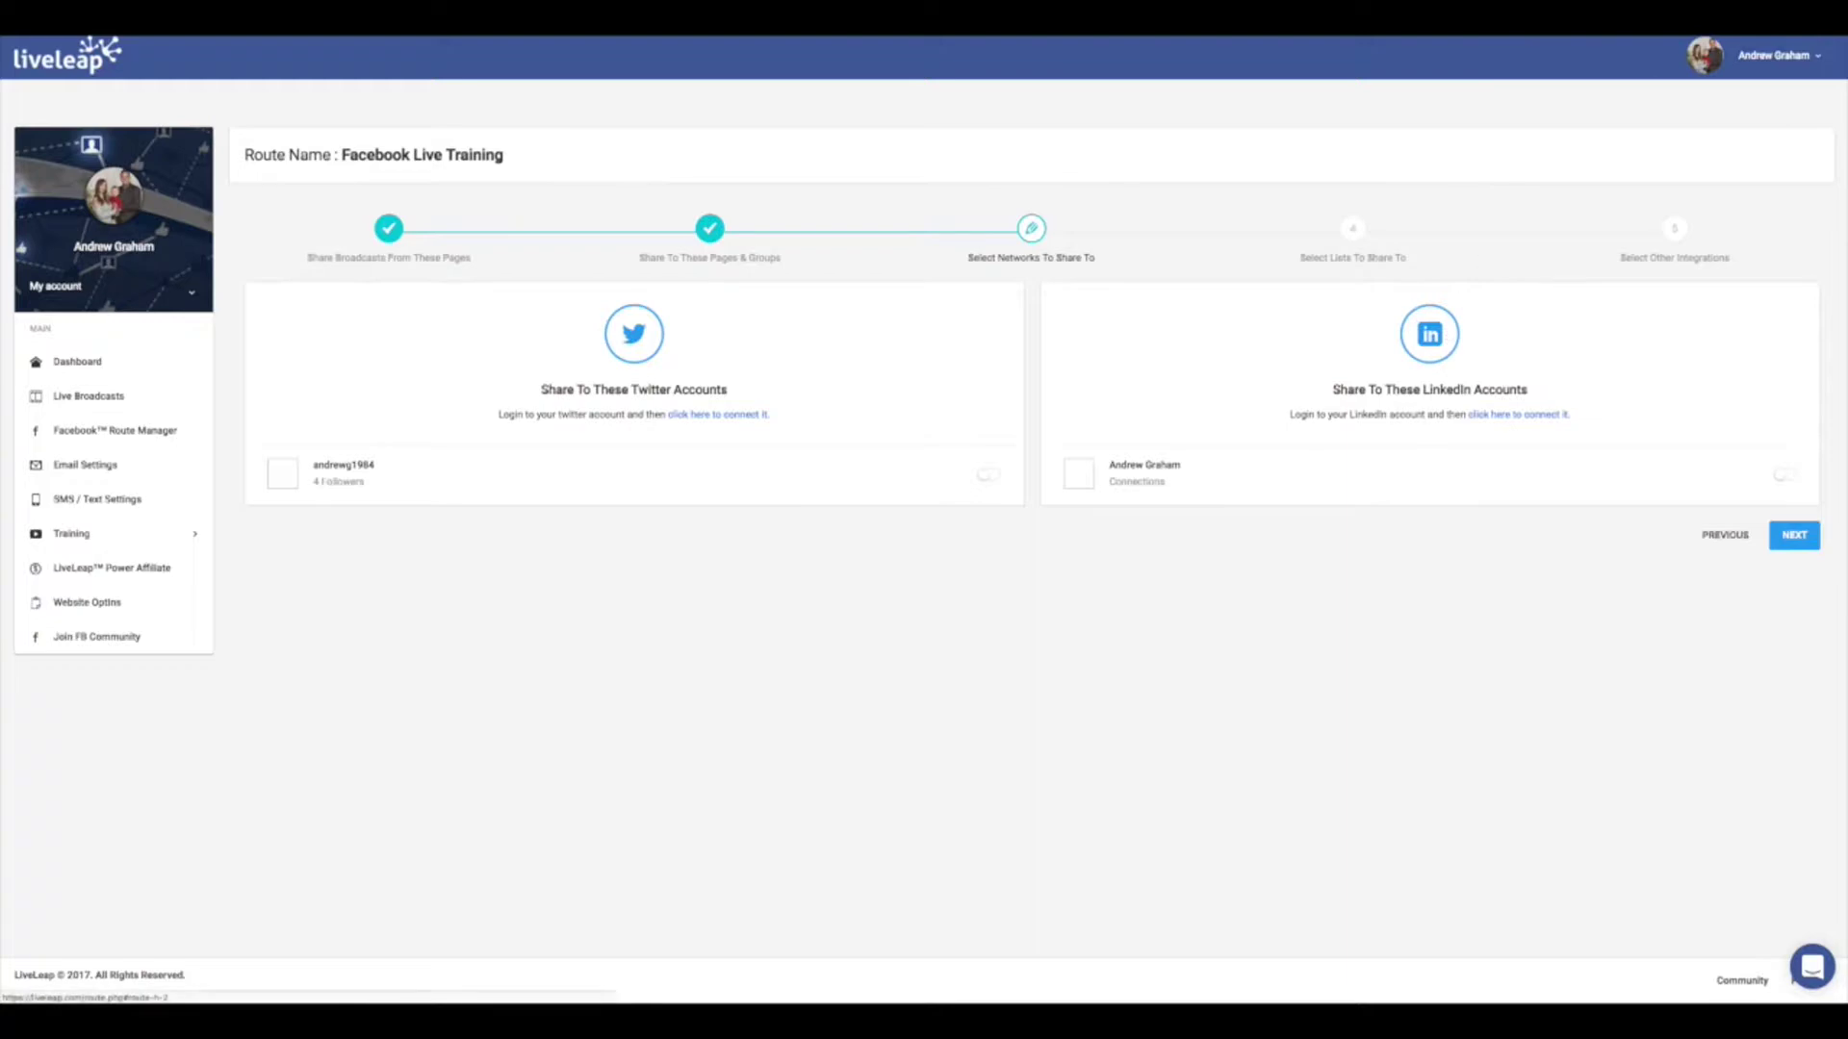
Step: Open the account's Twitter profile in a new browser tab and review its live broadcast tweets
key("ctrl+t")
type("twi")
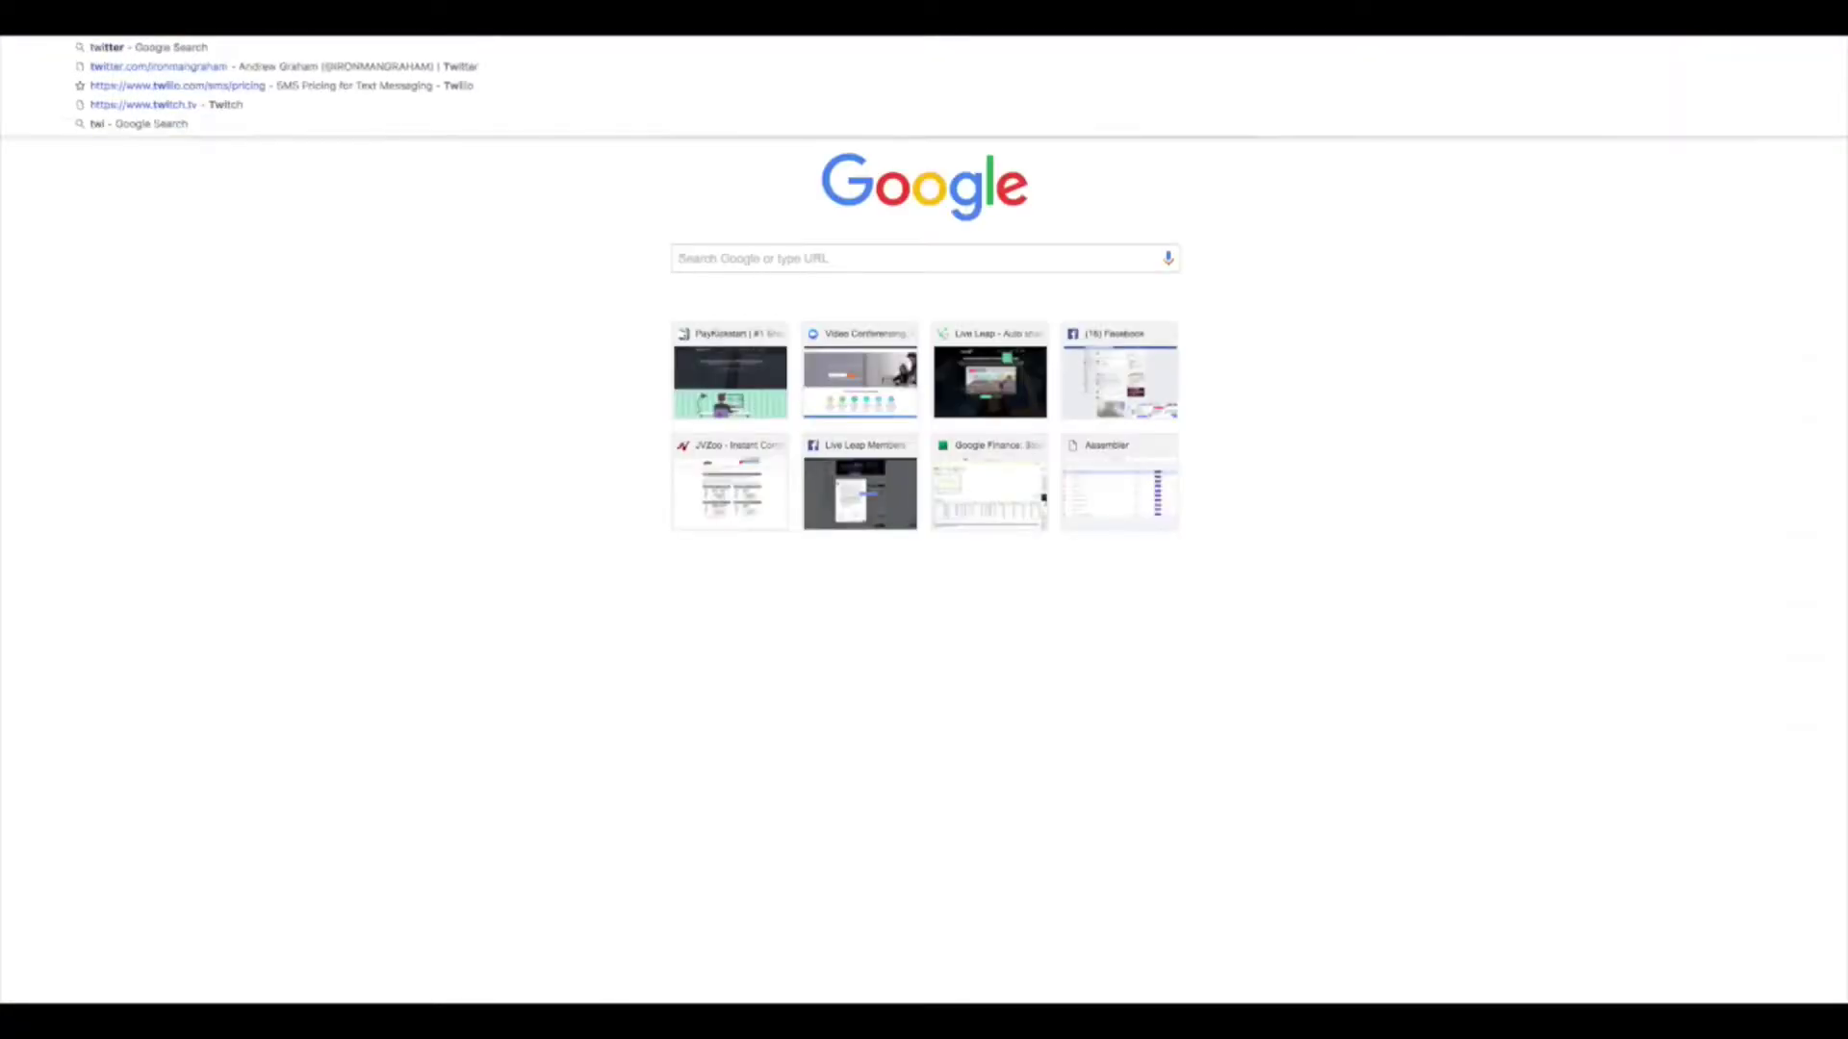
type("tter")
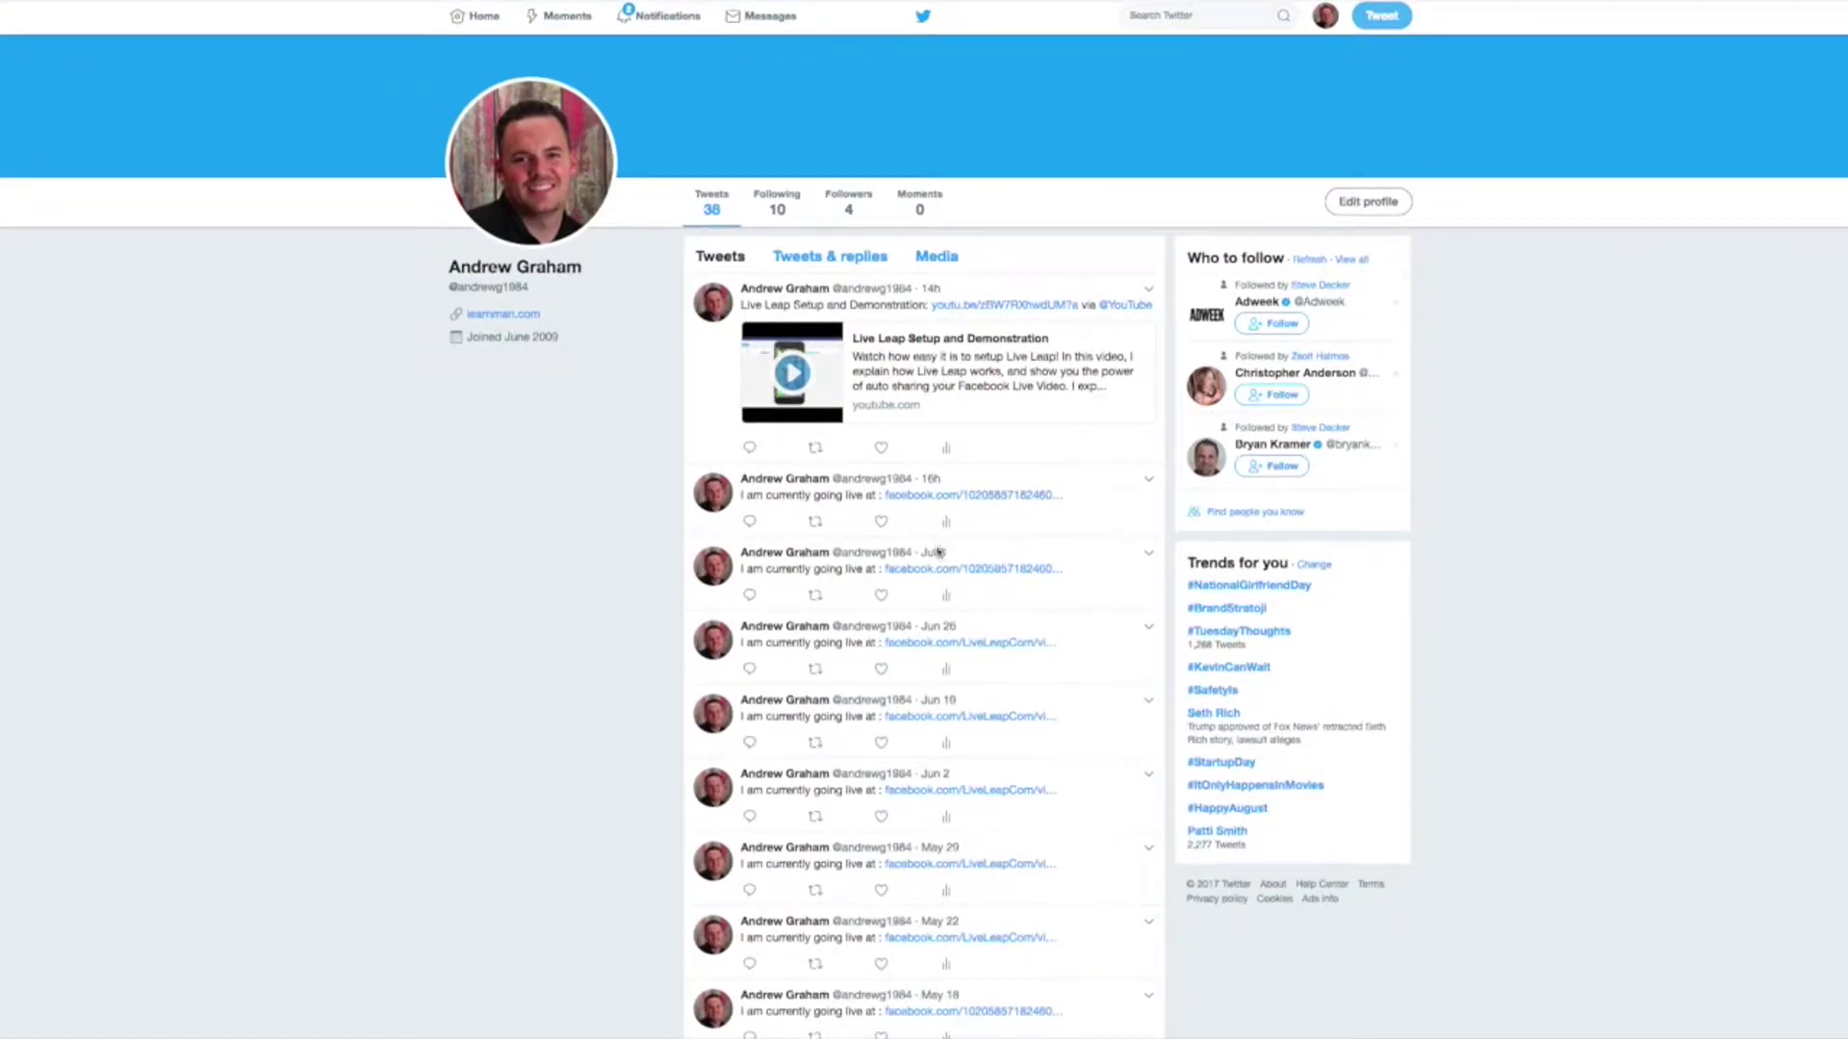
scroll(938, 552, "down", 4)
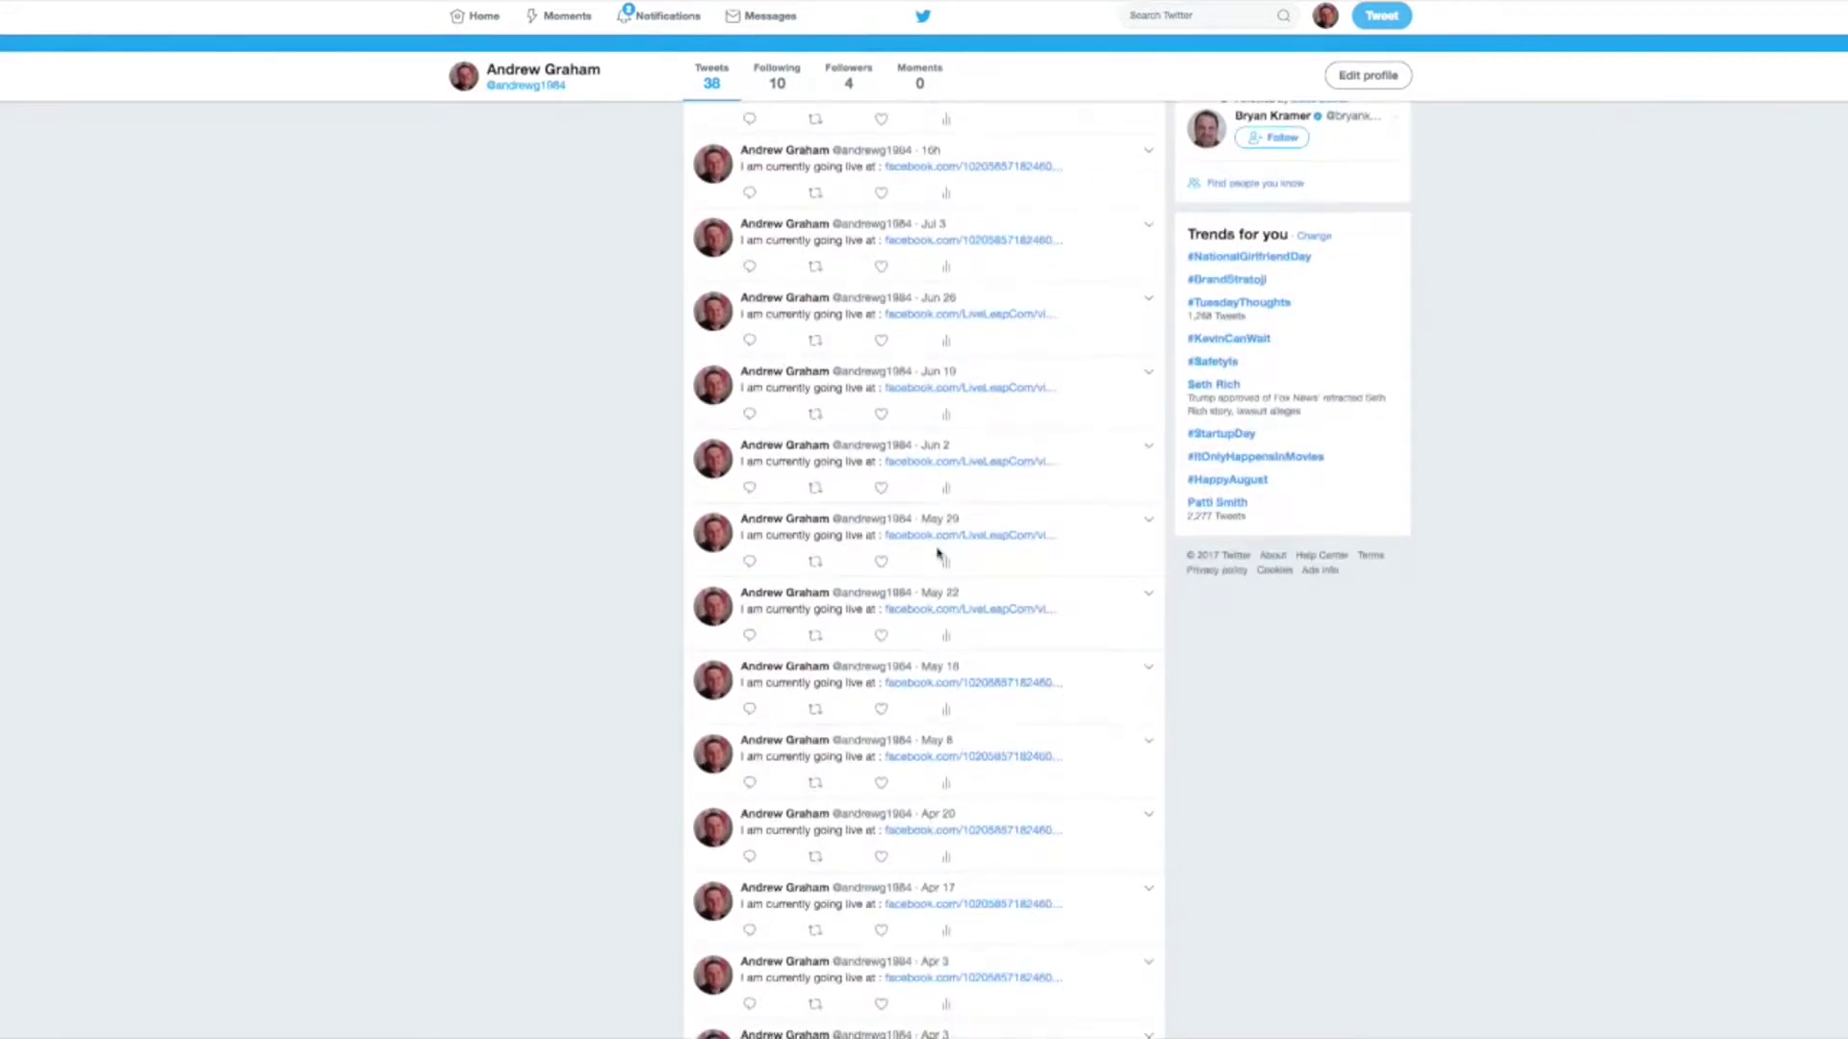
left_click(985, 390)
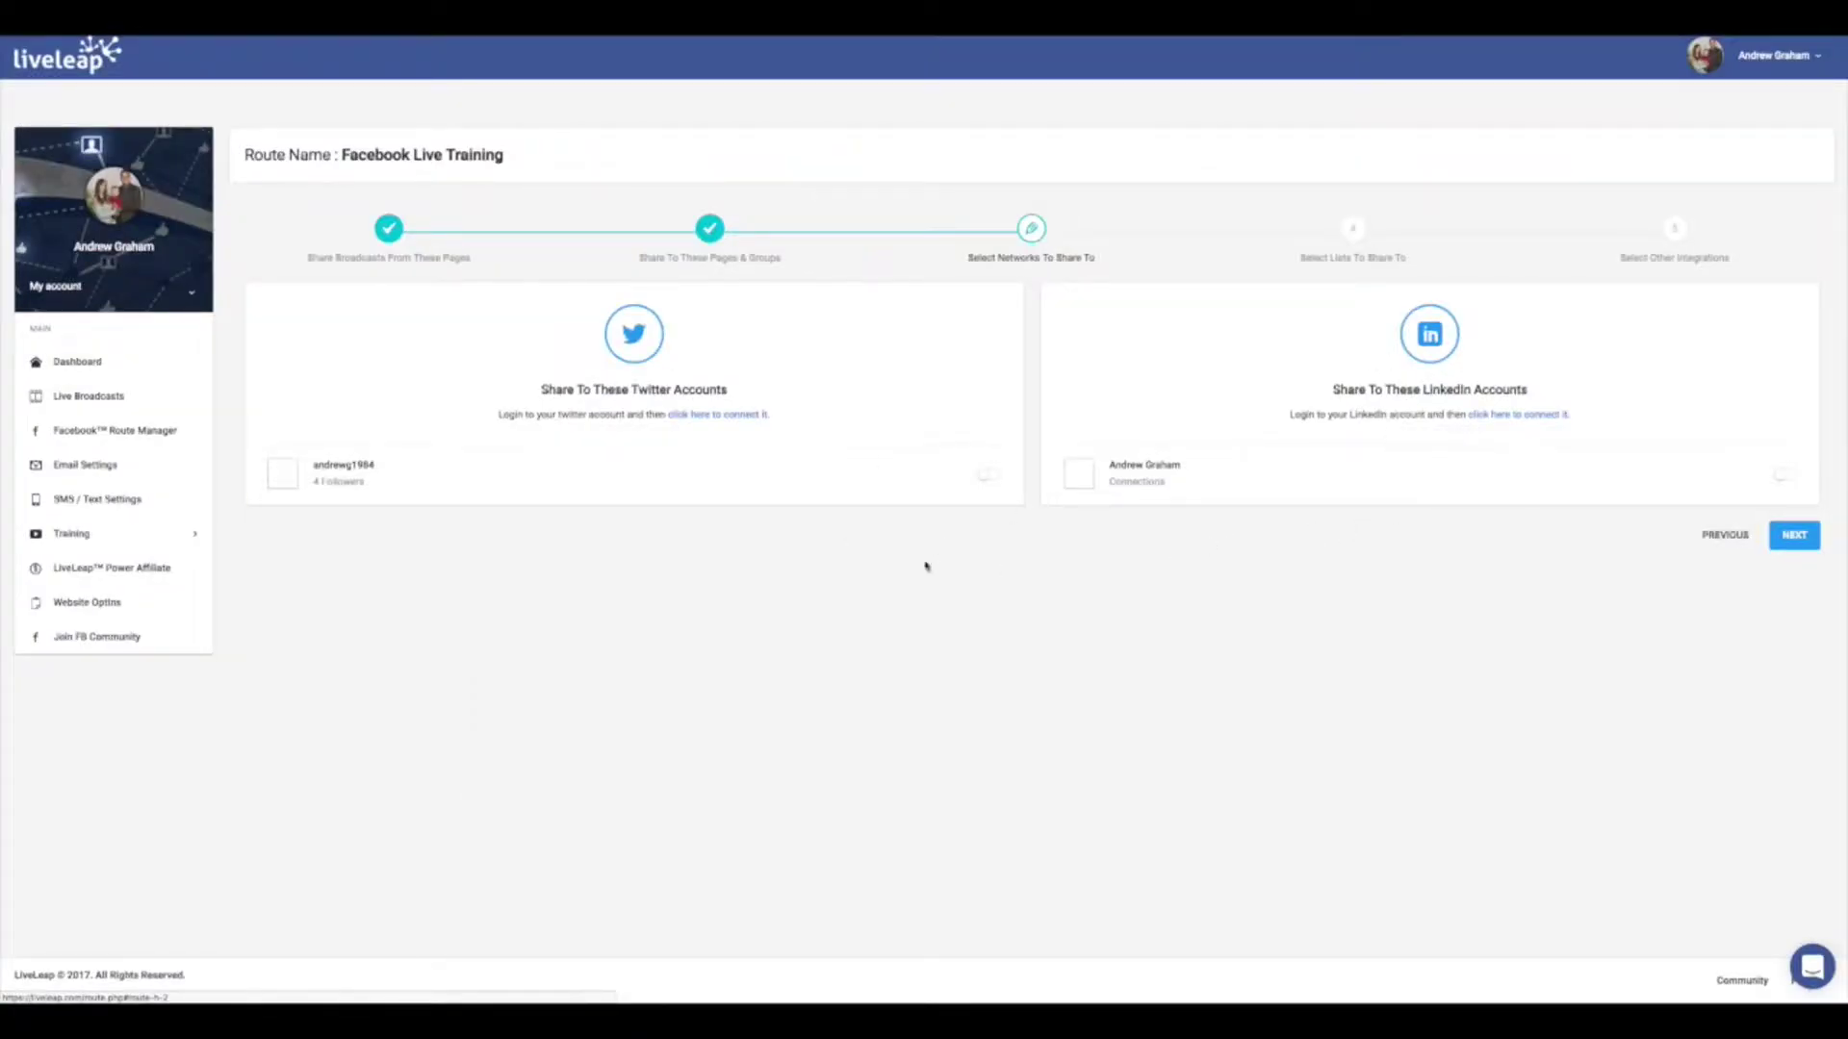
Step: Enable sharing to the connected Twitter and LinkedIn accounts, and finish the route through the list and integration stages
left_click(986, 475)
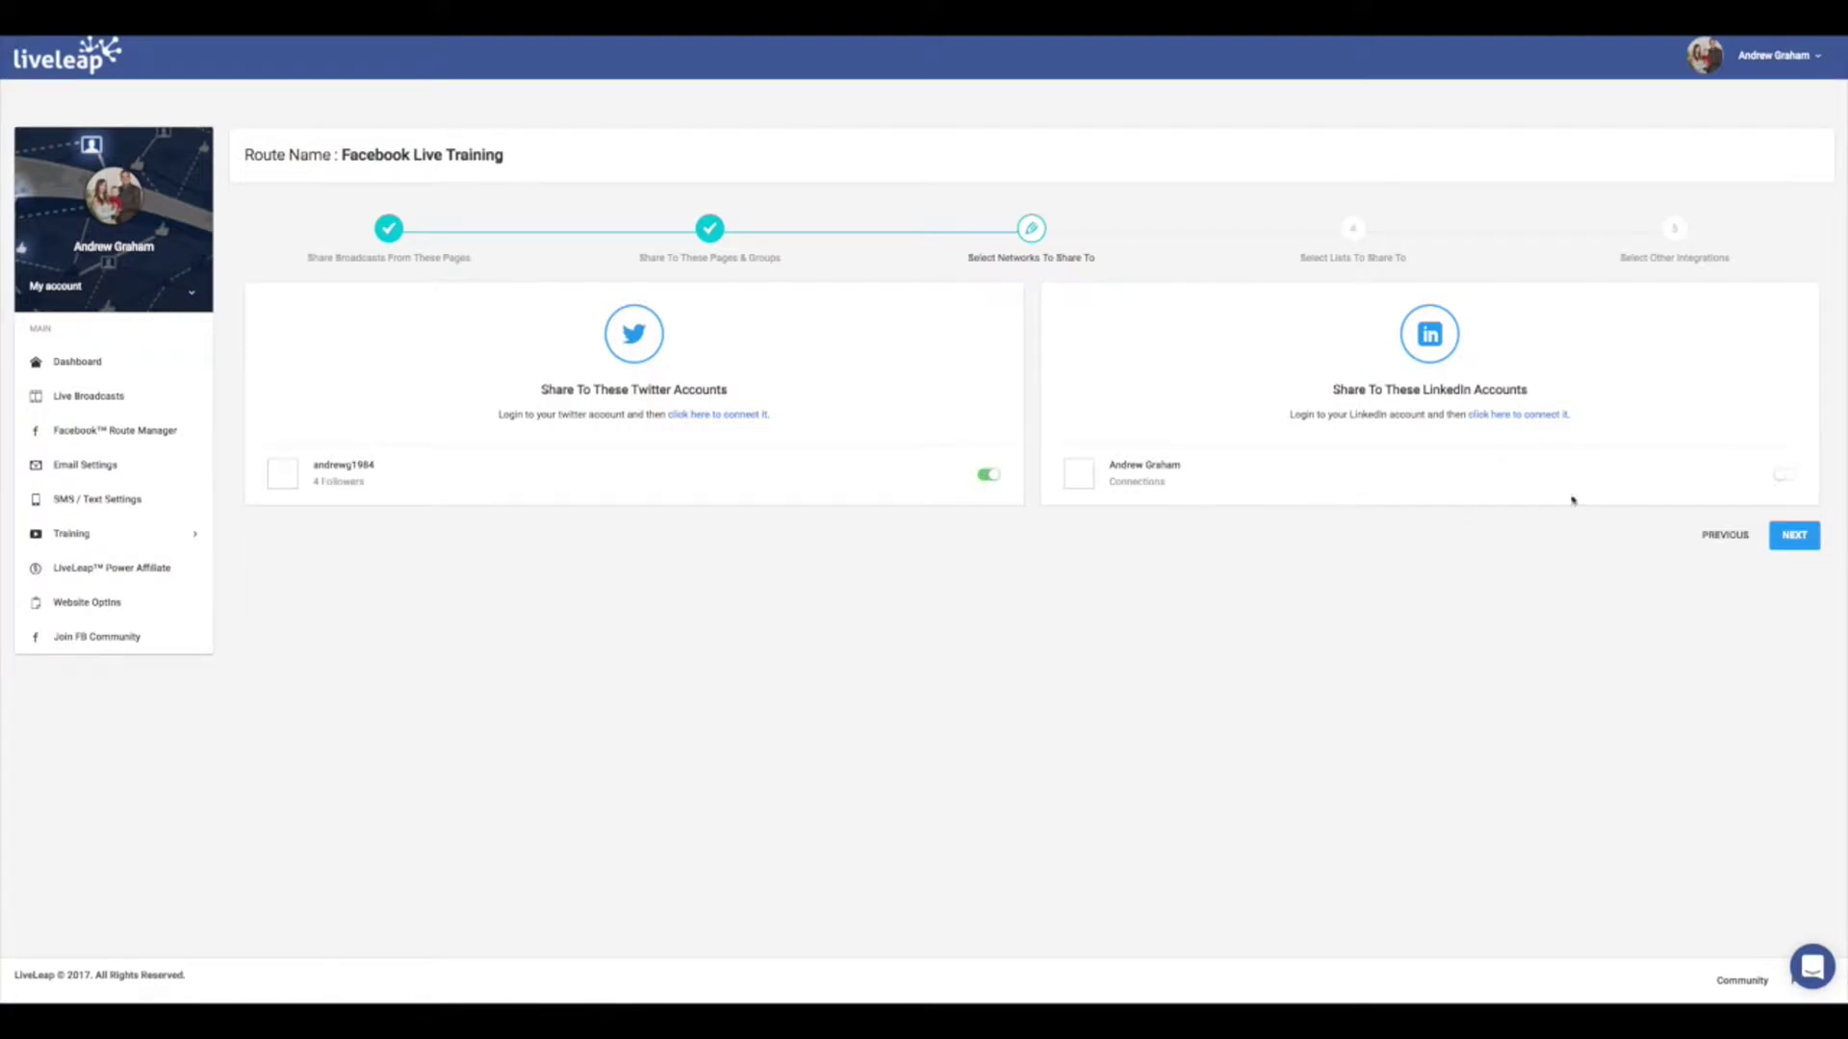
left_click(1782, 478)
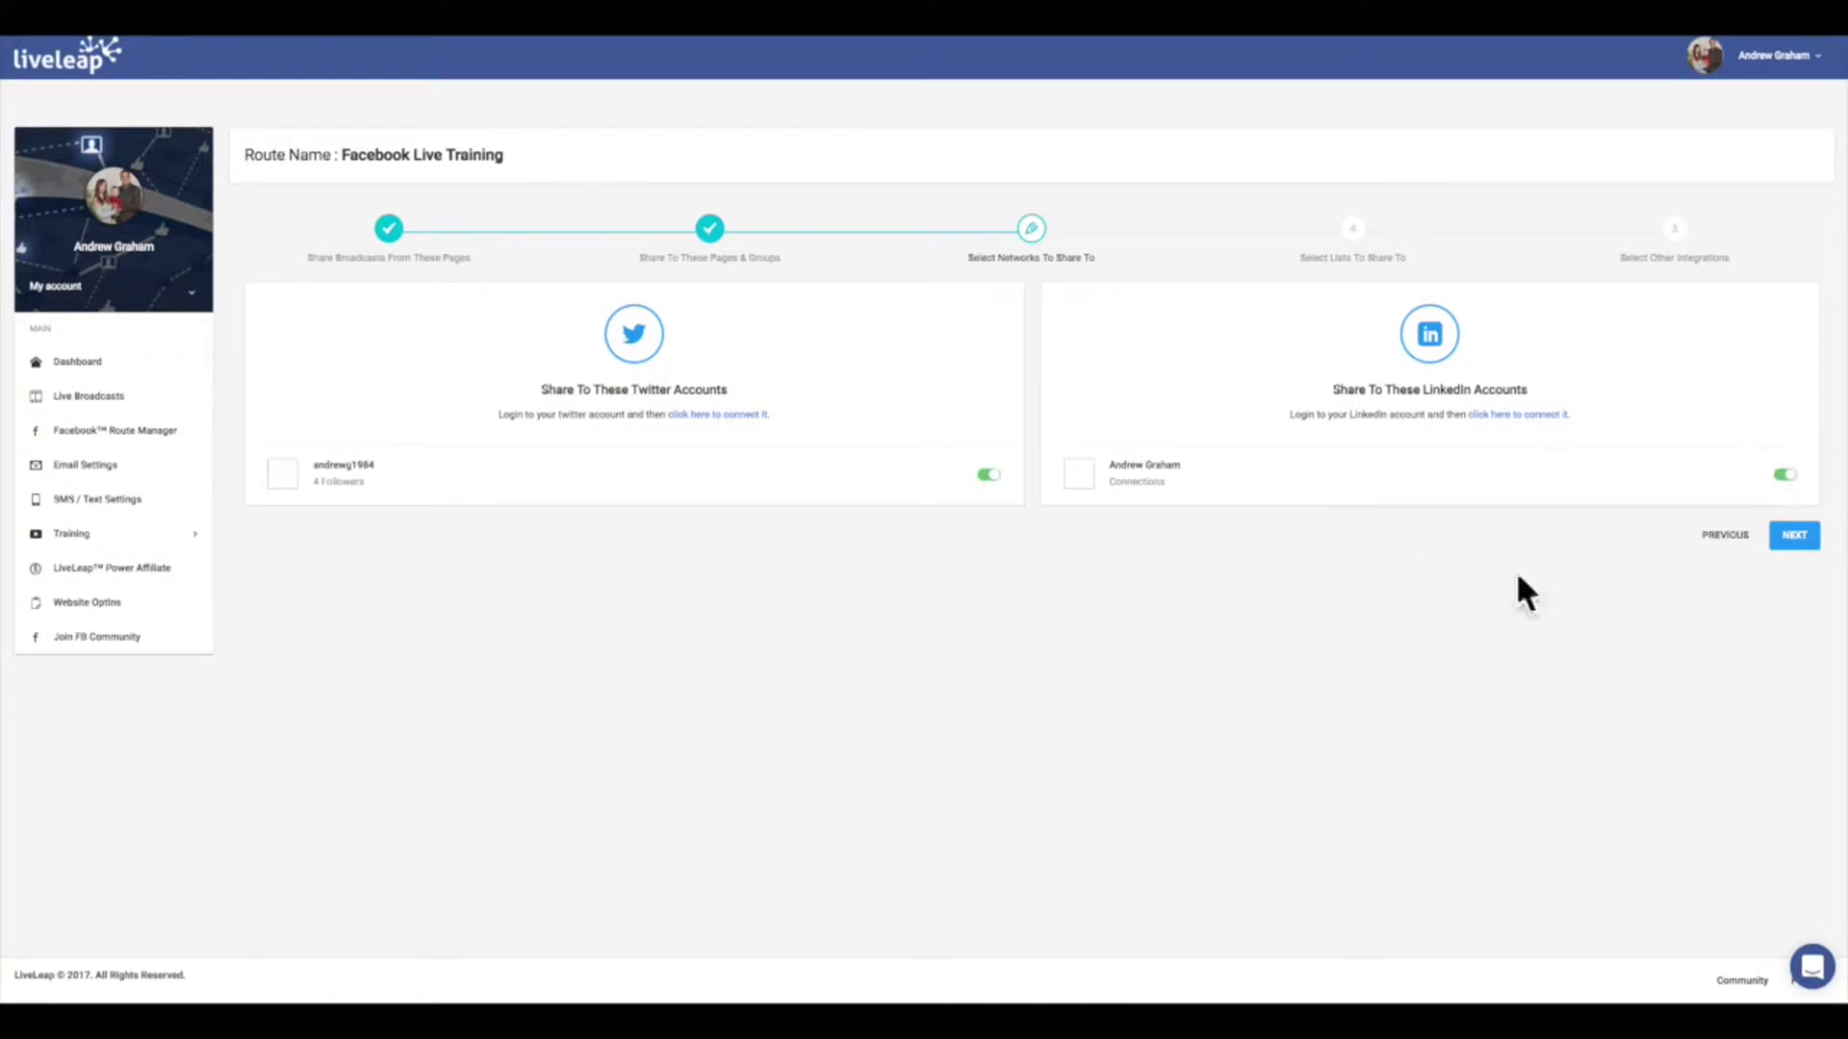
left_click(1793, 538)
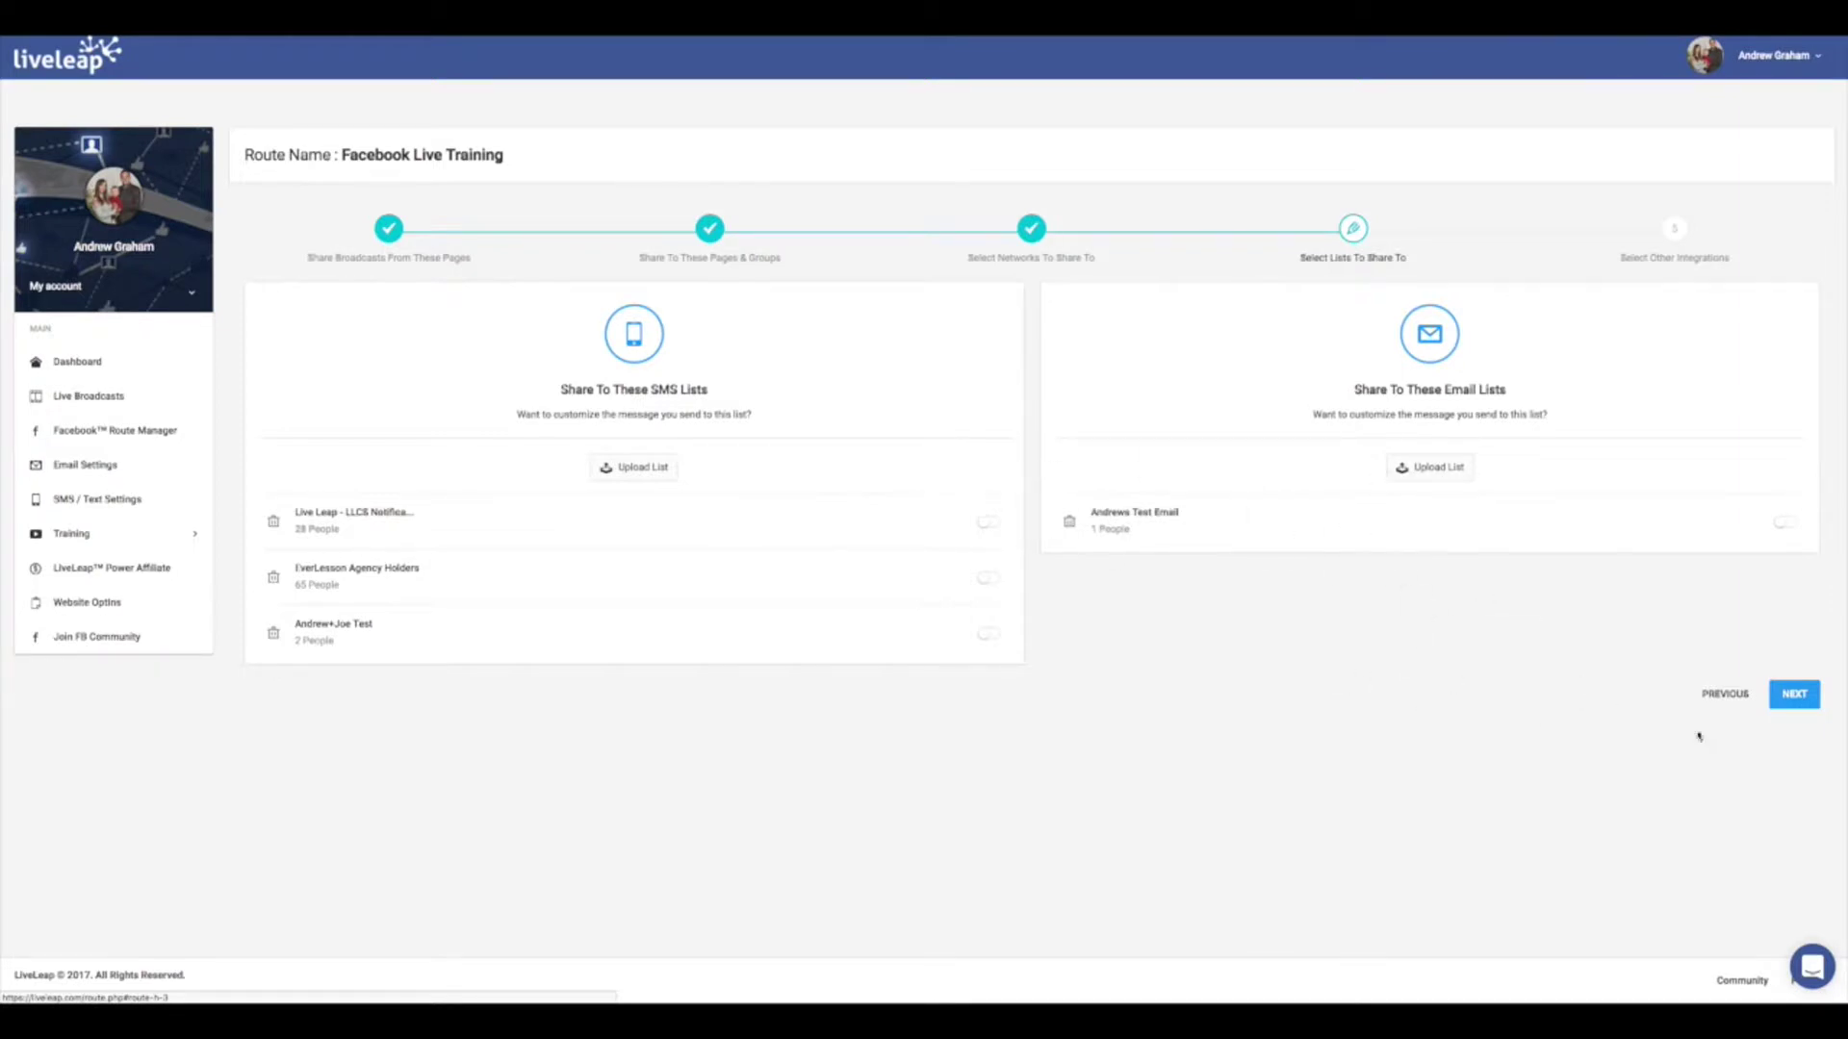
left_click(1793, 697)
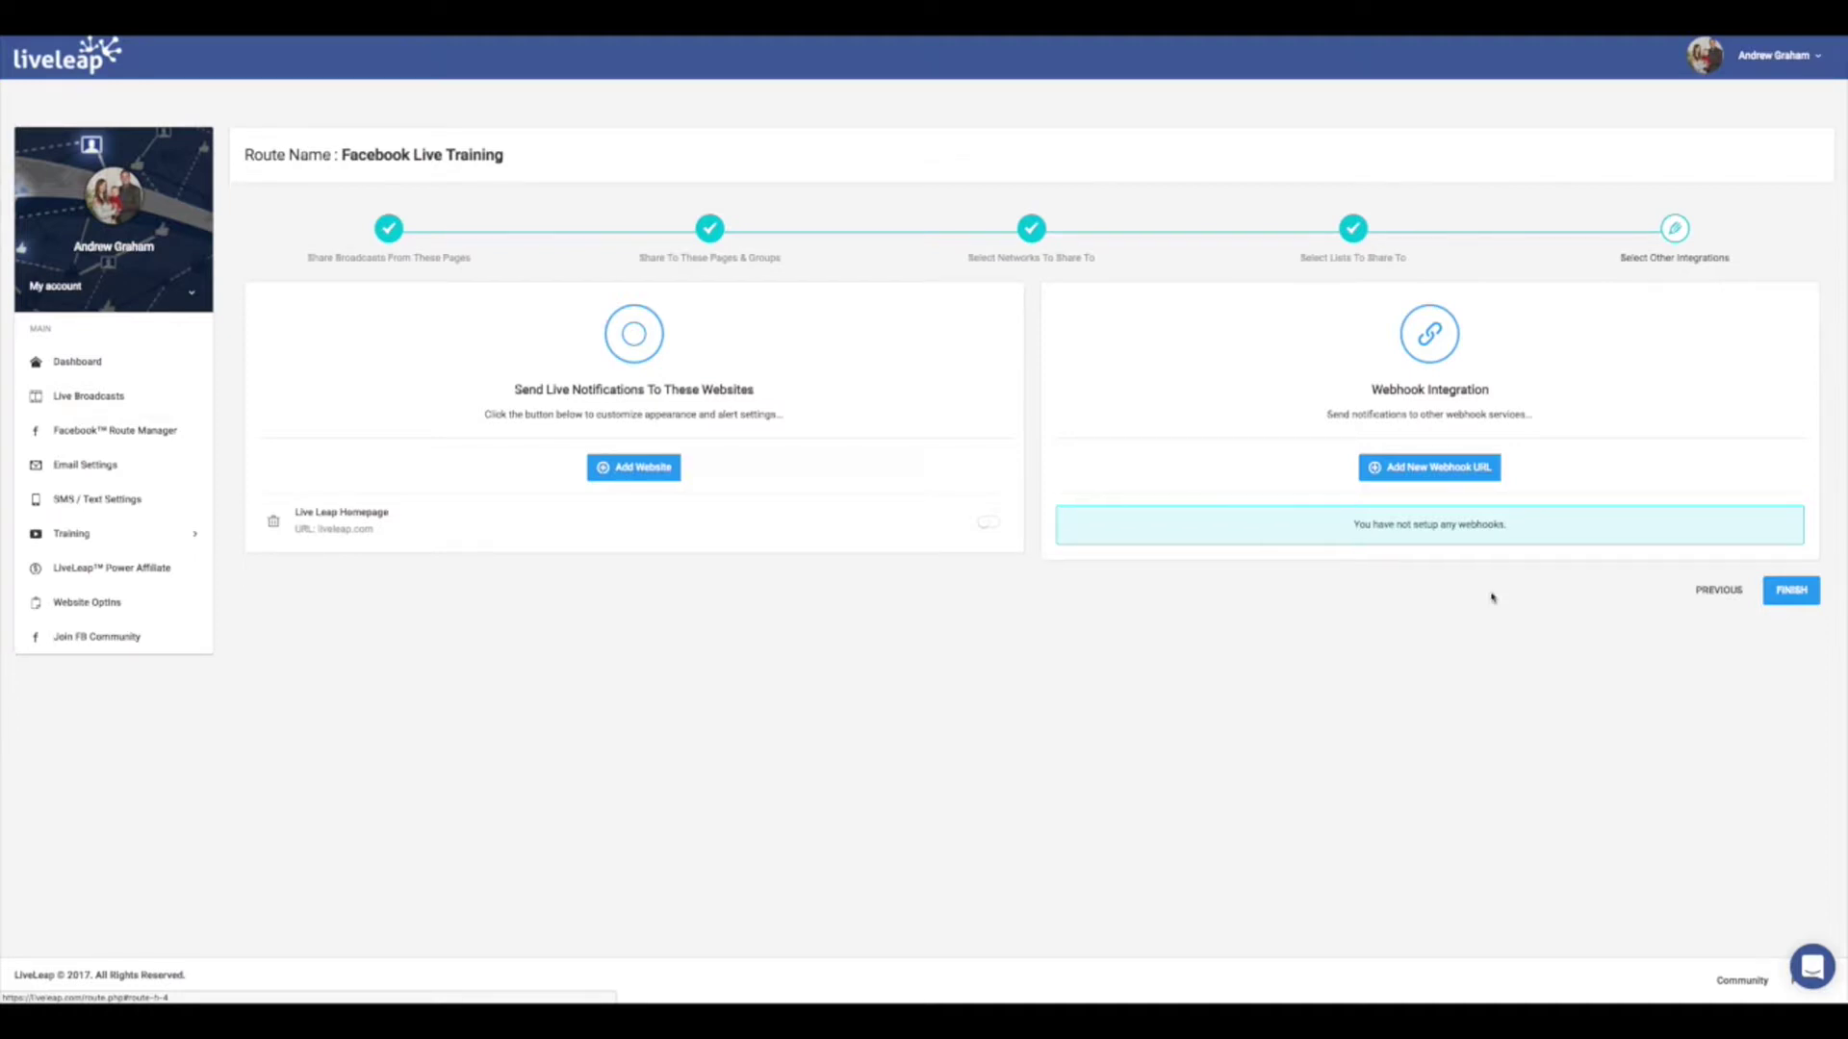
left_click(1790, 591)
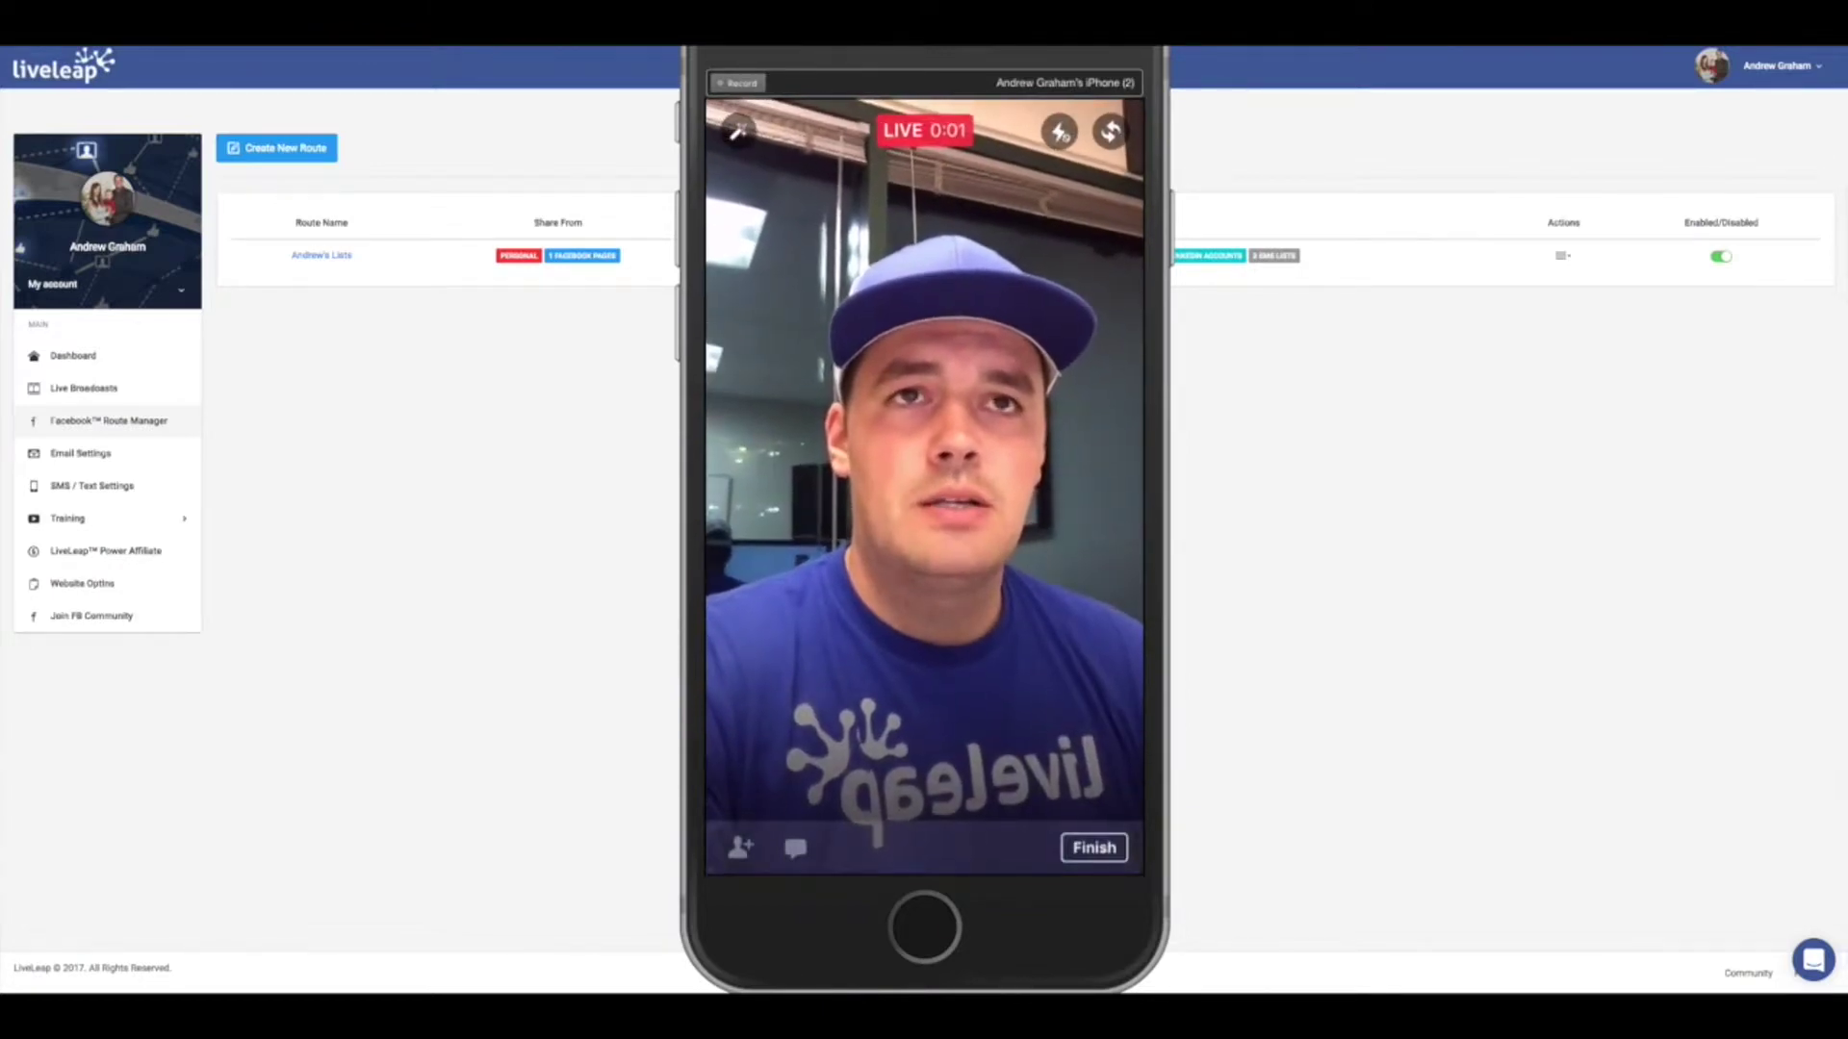
Step: Shrink the mirrored iPhone window showing the live broadcast and move it aside from the browser content
left_click_drag(1144, 599, 1020, 598)
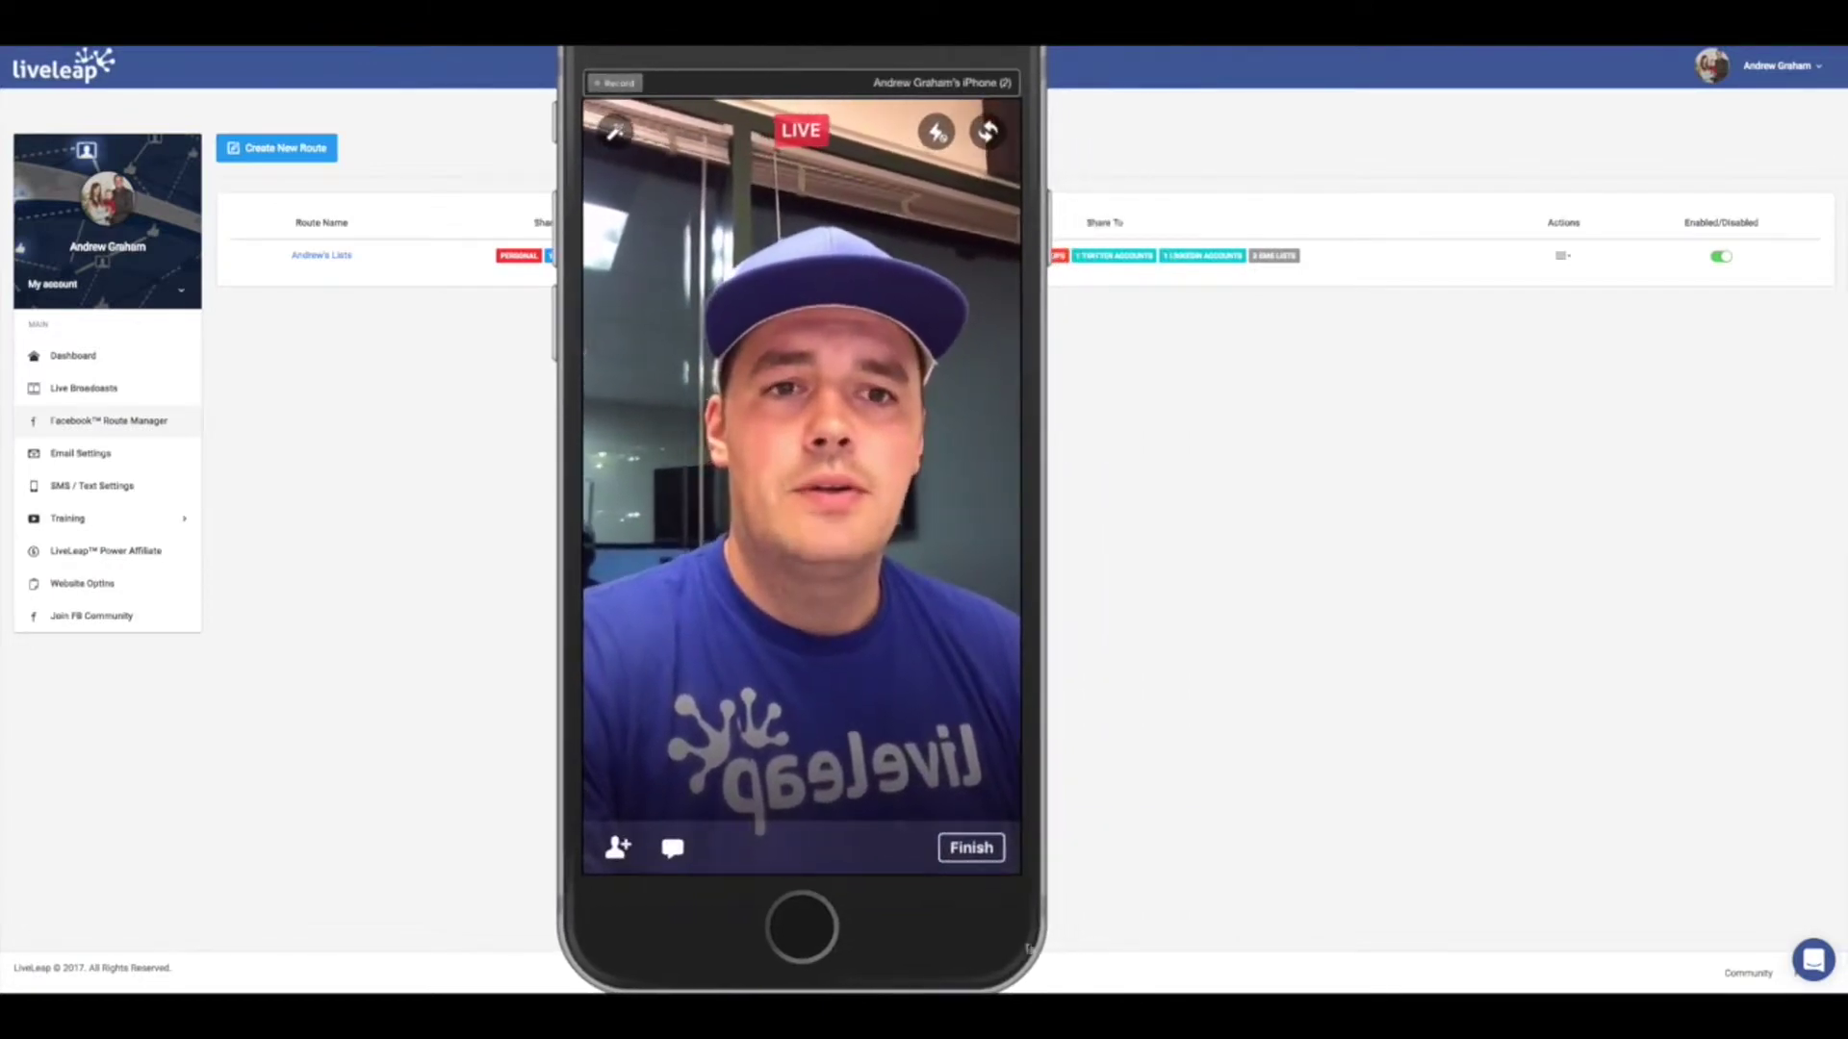
left_click_drag(1037, 981, 981, 784)
left_click_drag(870, 30, 1026, 151)
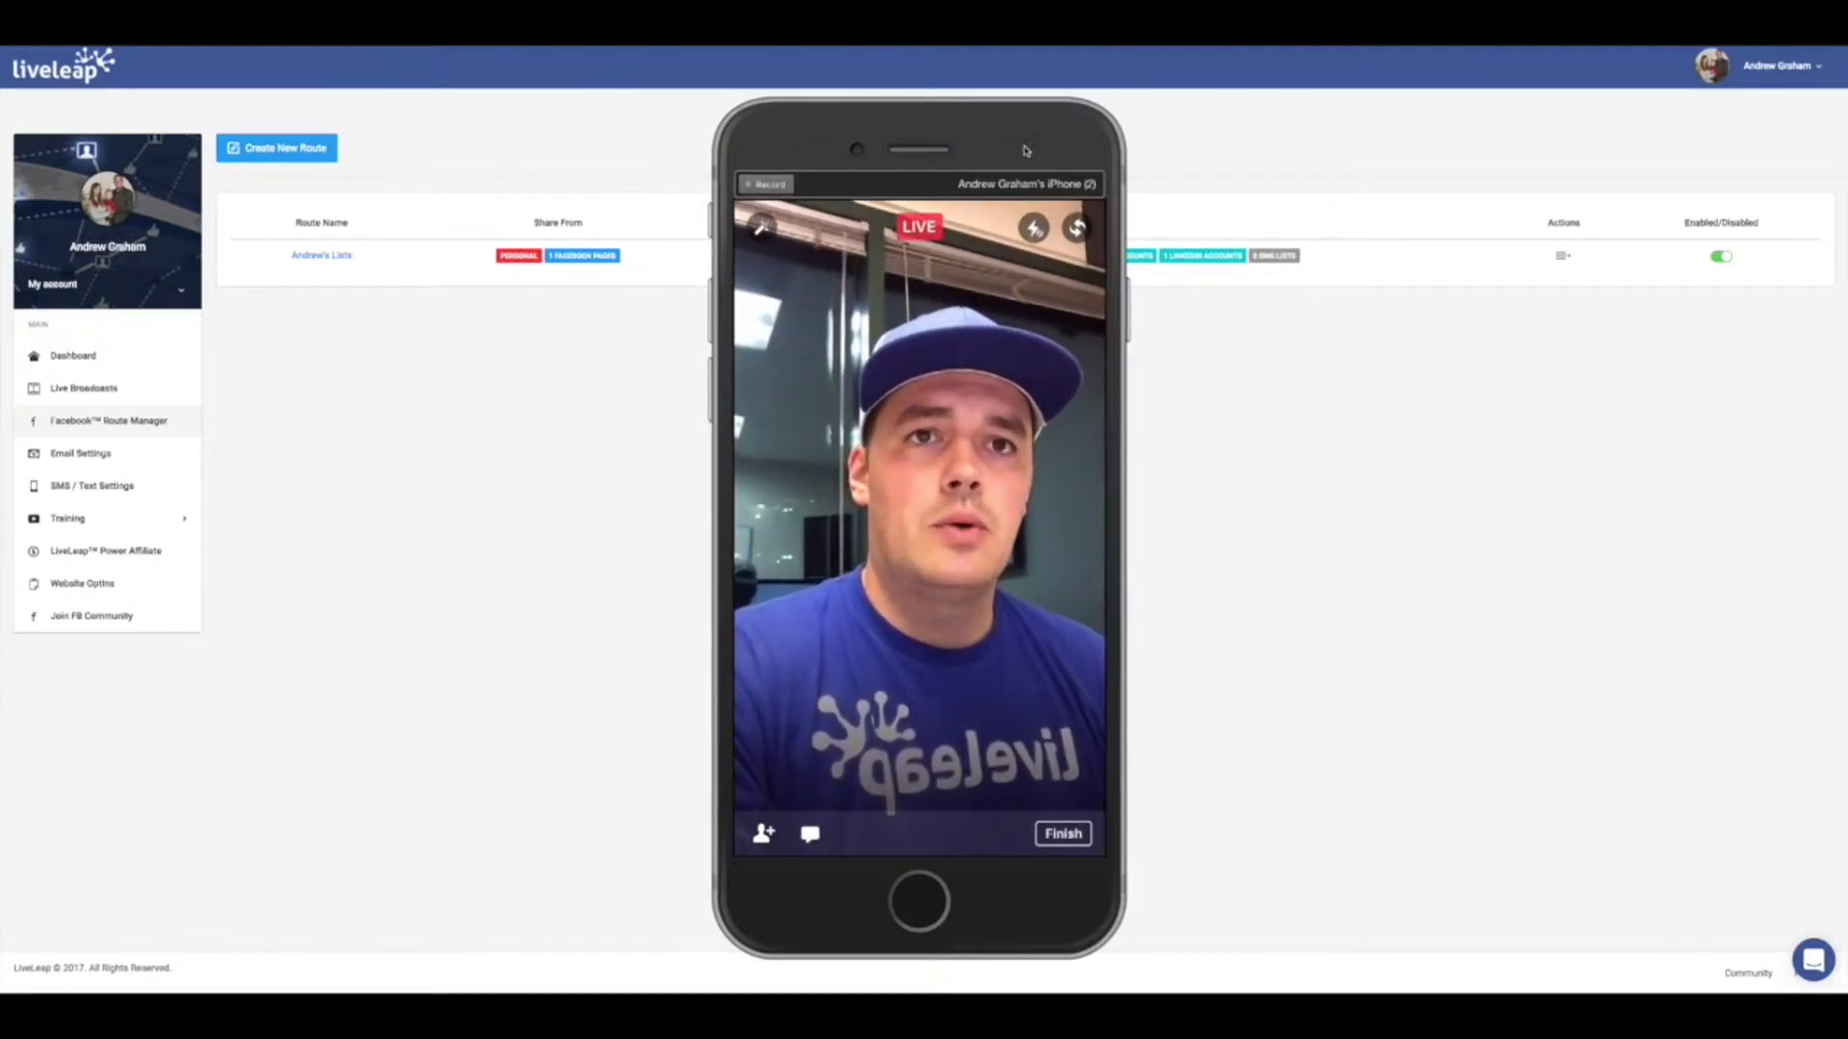
left_click_drag(1026, 151, 1809, 318)
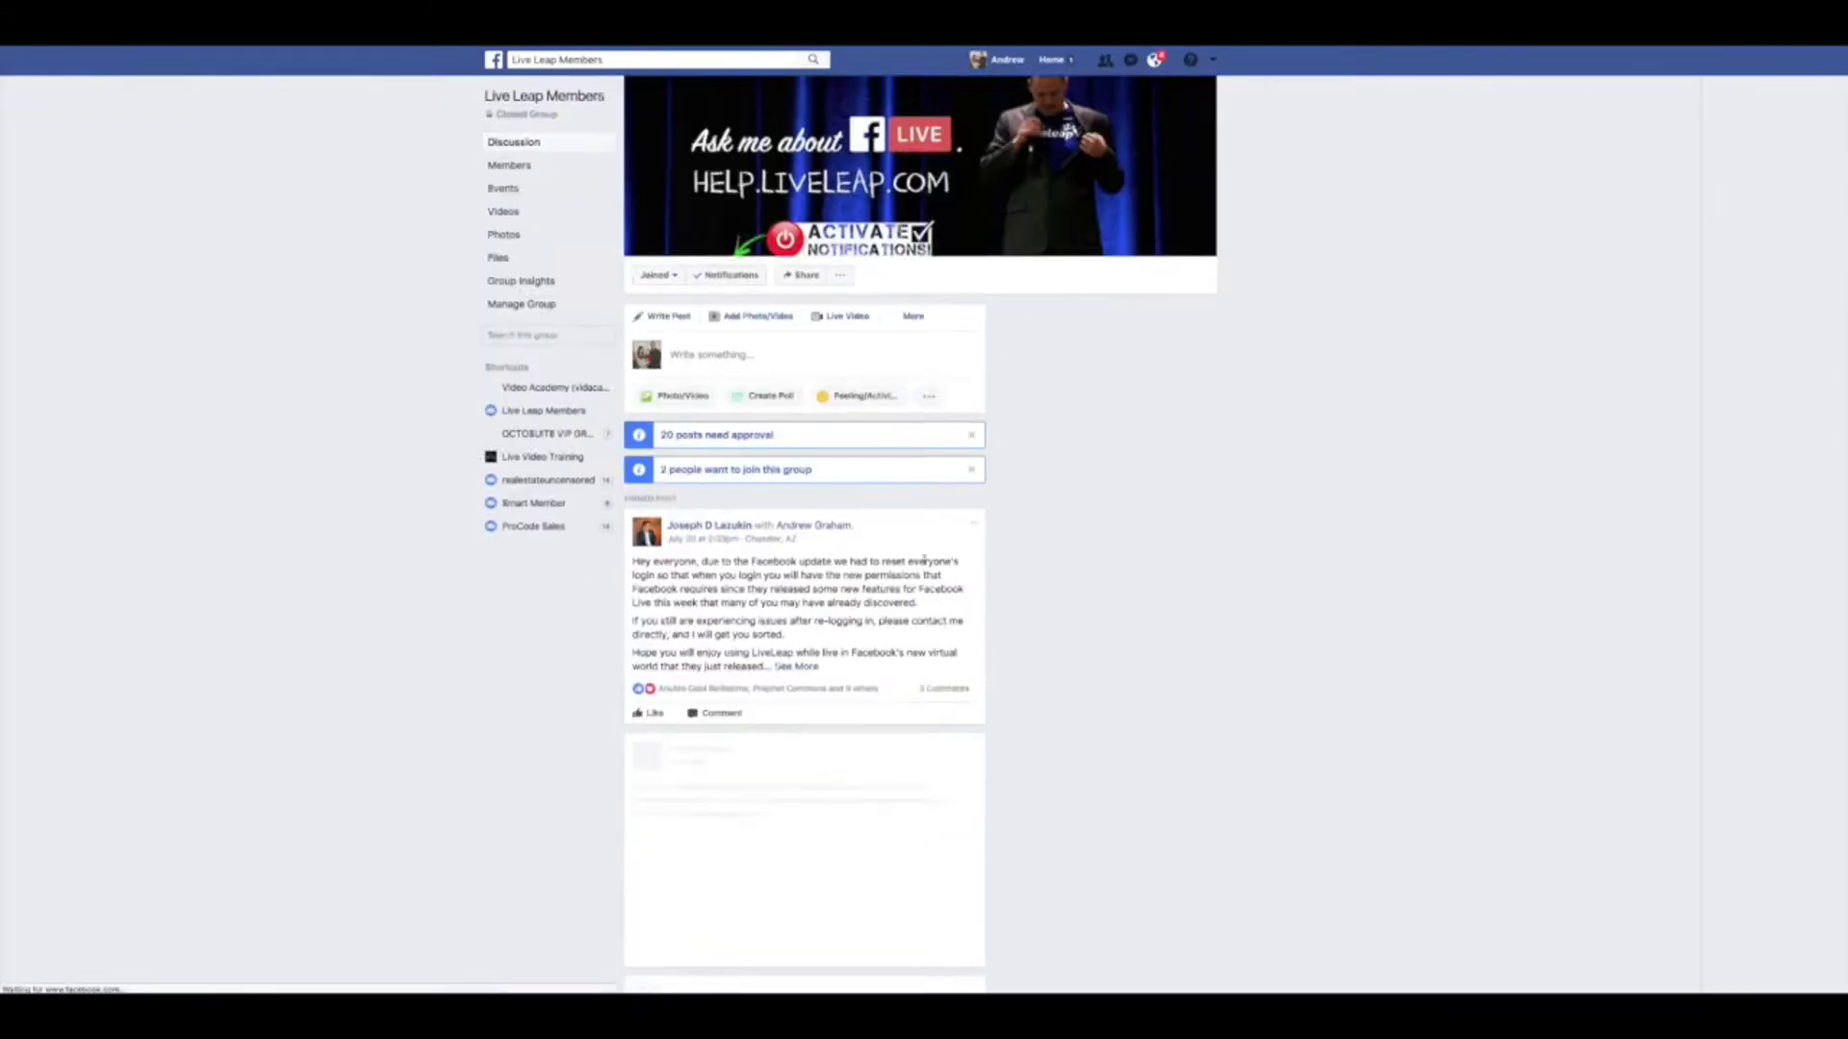
Step: Check the Live Leap Members group and the Live Leap page on Facebook for the syndicated live video post
scroll(1078, 630, "down", 4)
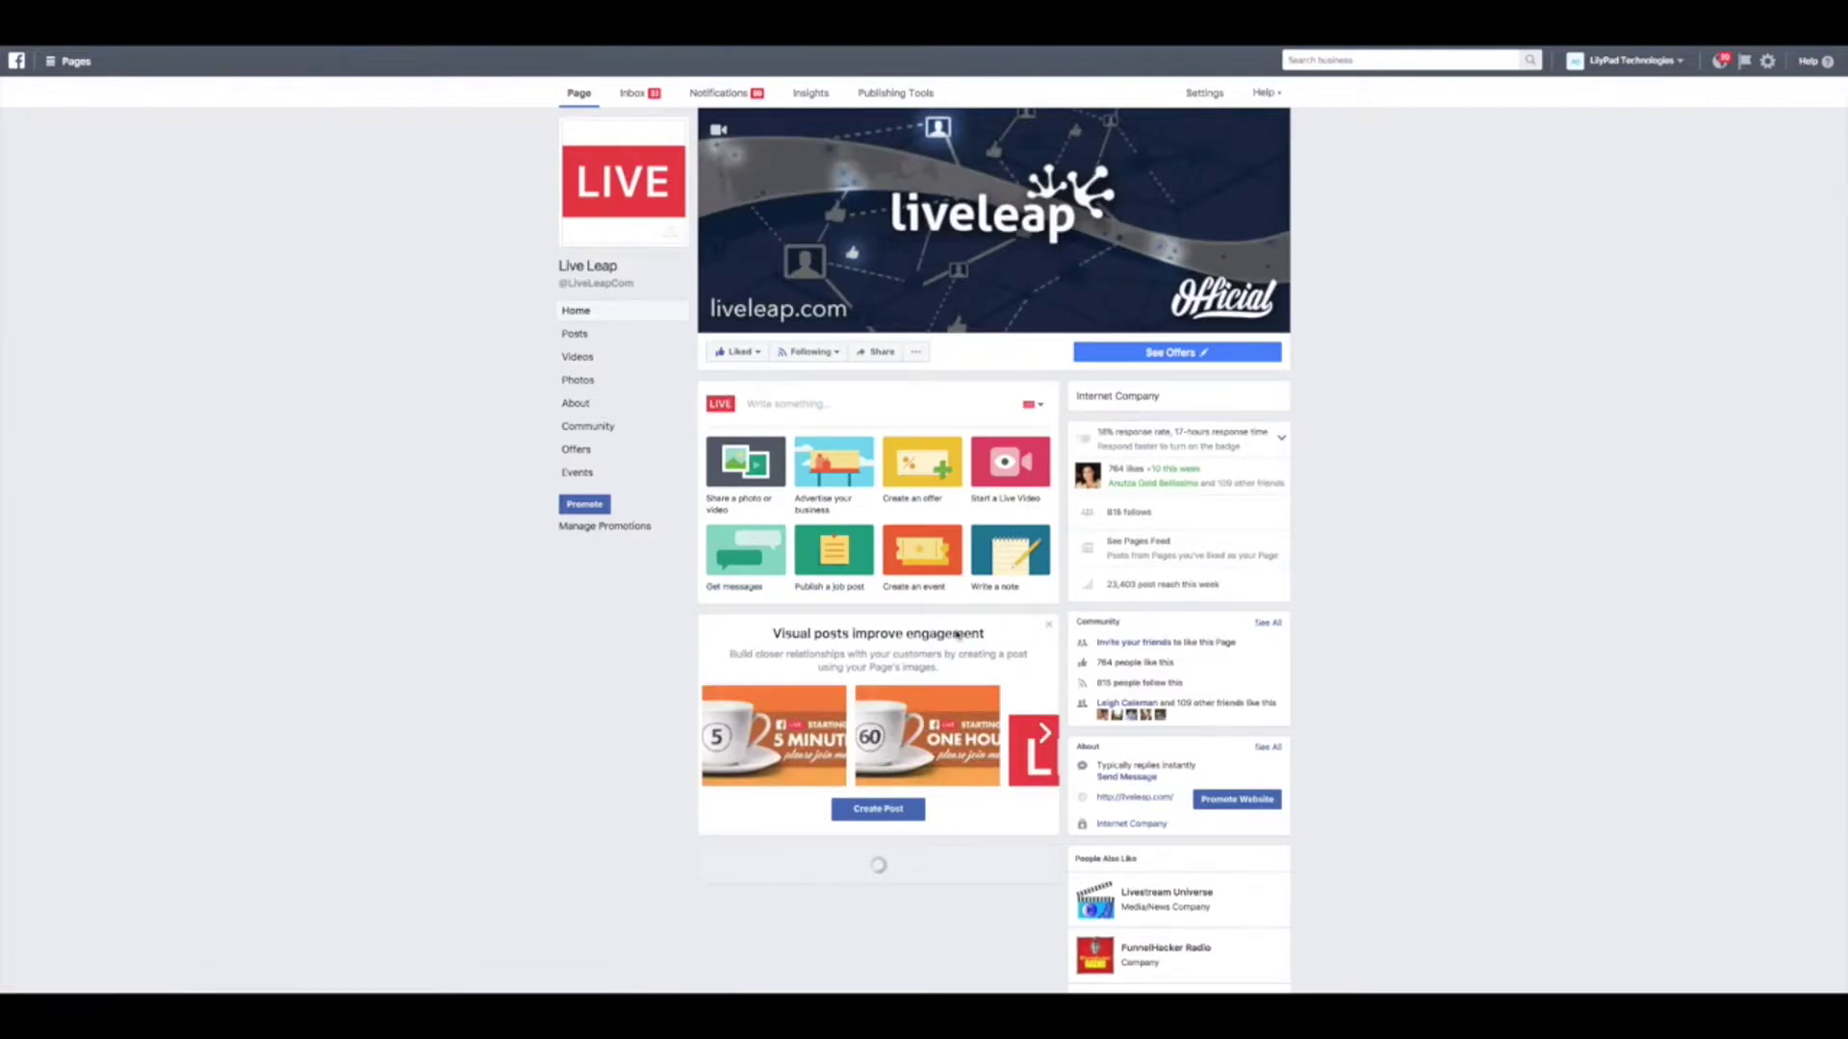
scroll(957, 635, "down", 7)
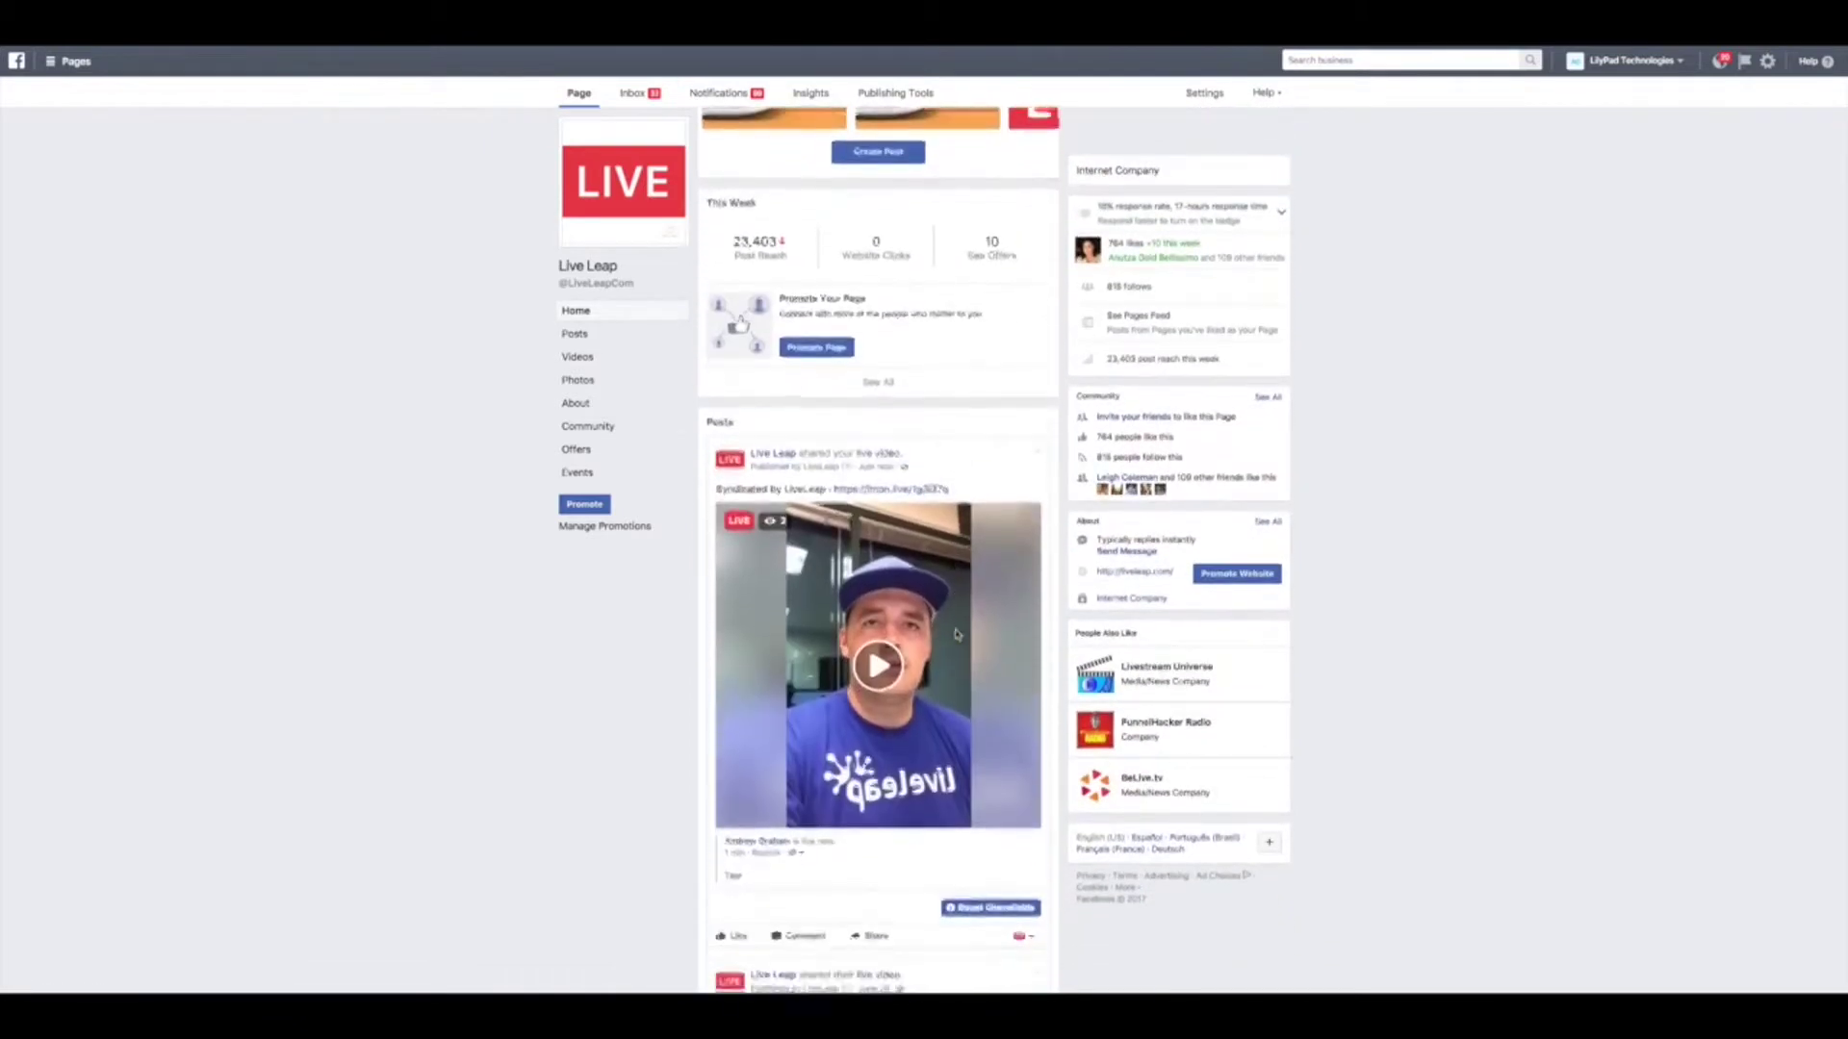
scroll(958, 635, "down", 1)
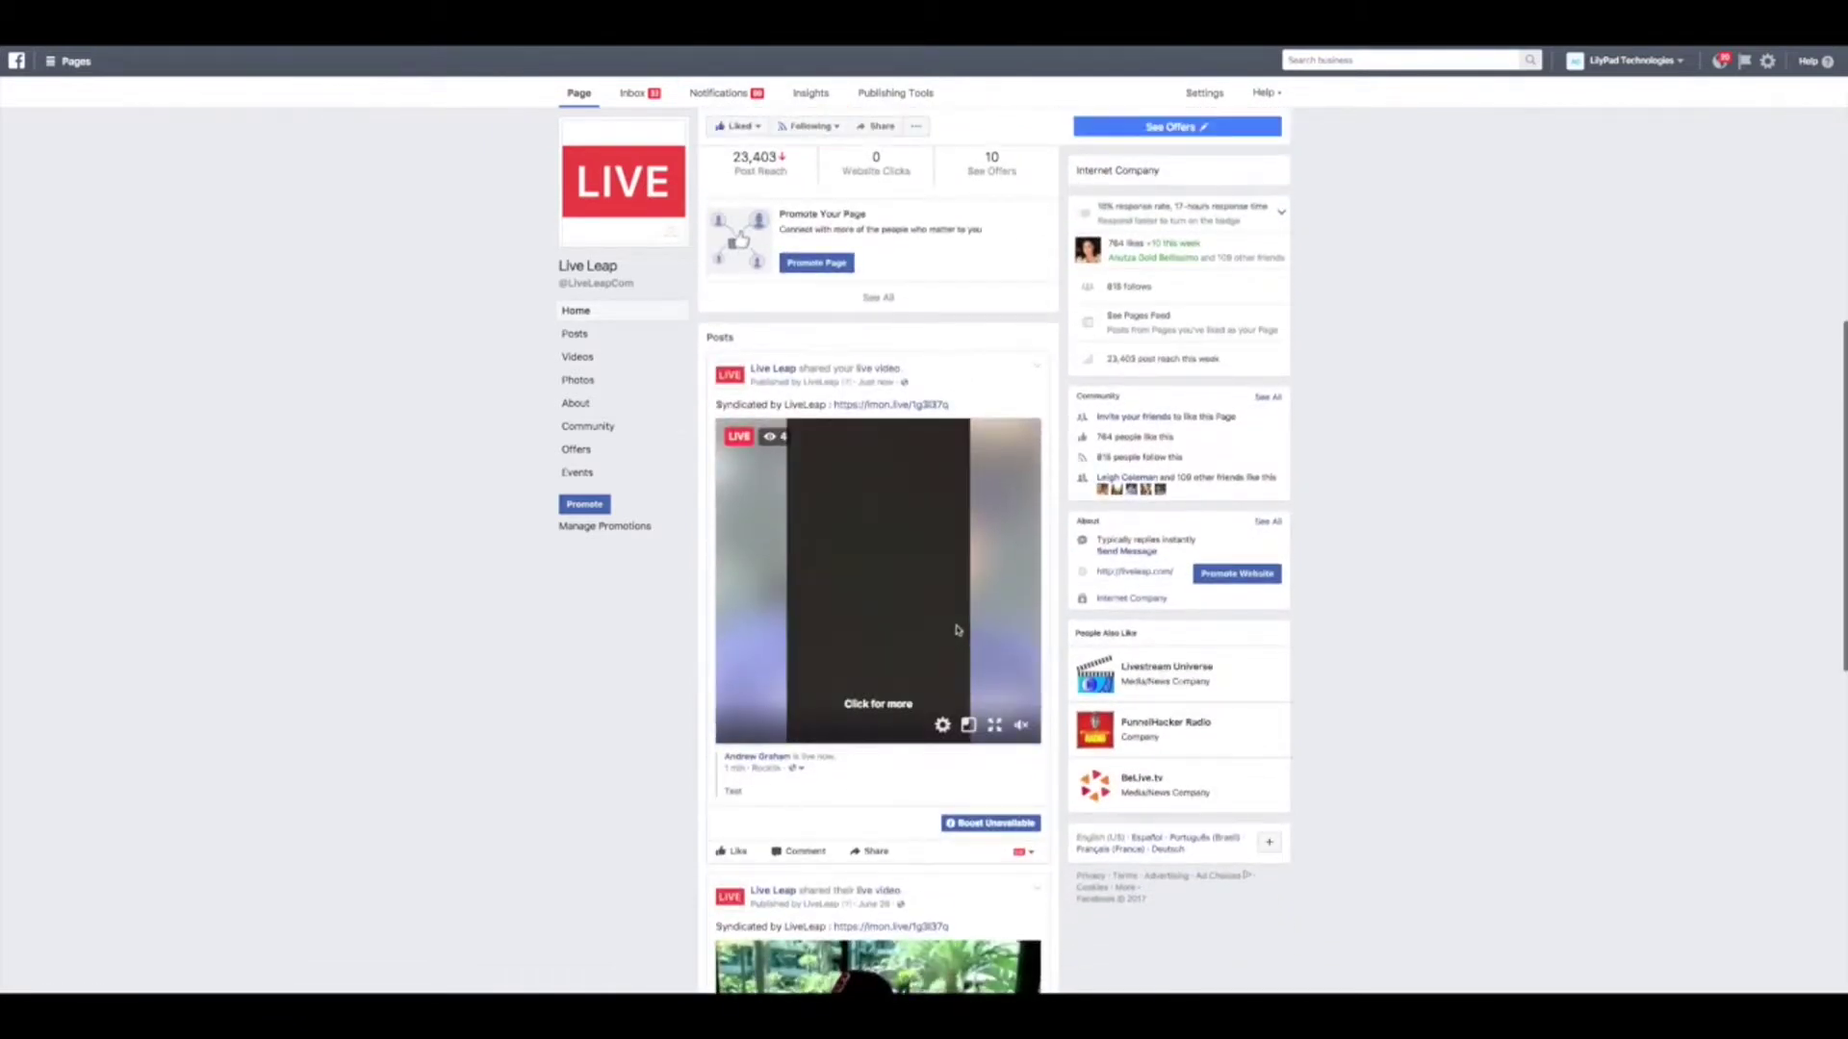